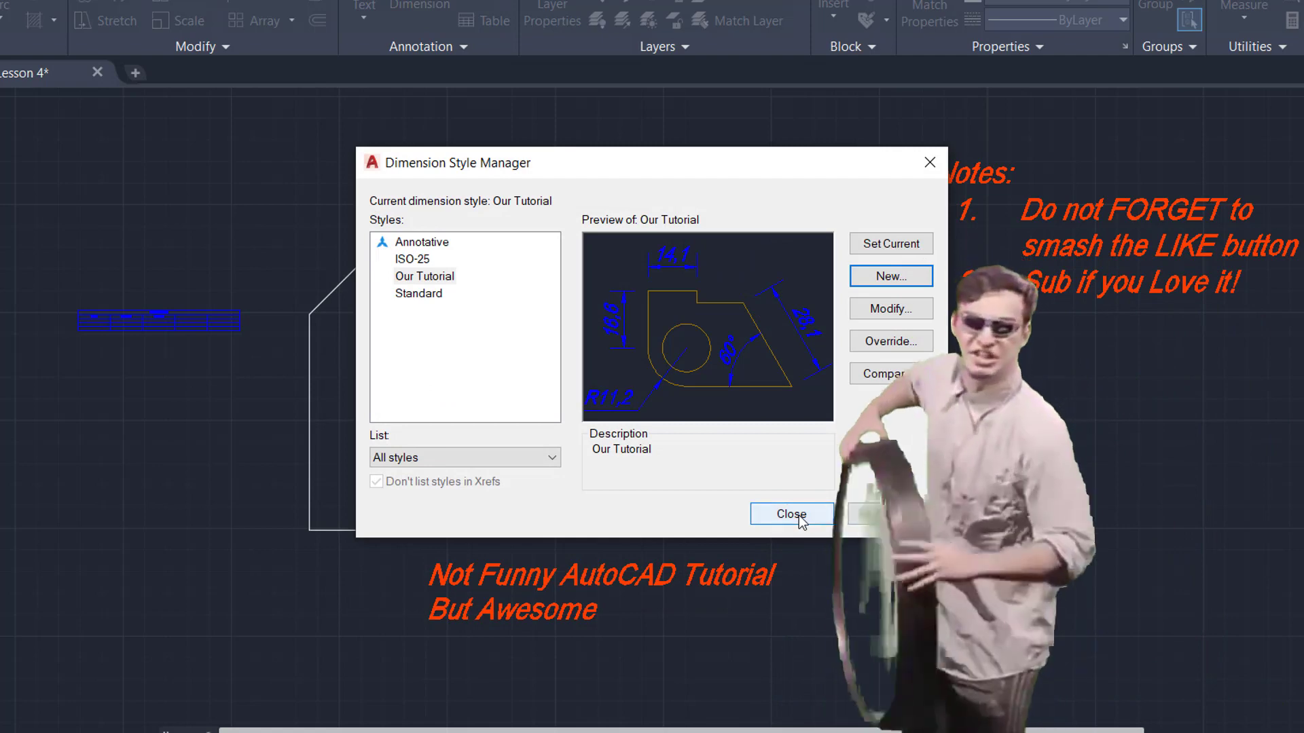
# - Close the Dimension Style Manager and bring up the full set of annotation tools
pyautogui.click(793, 514)
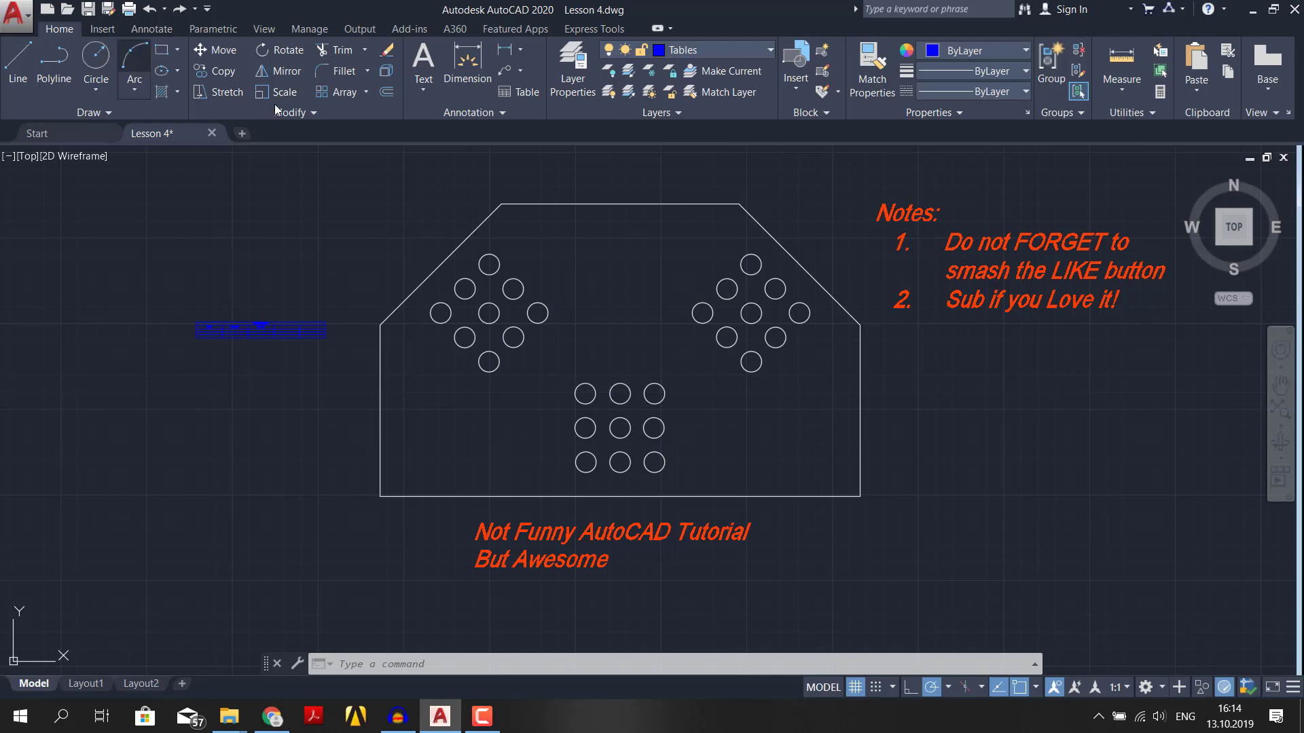
pyautogui.click(495, 111)
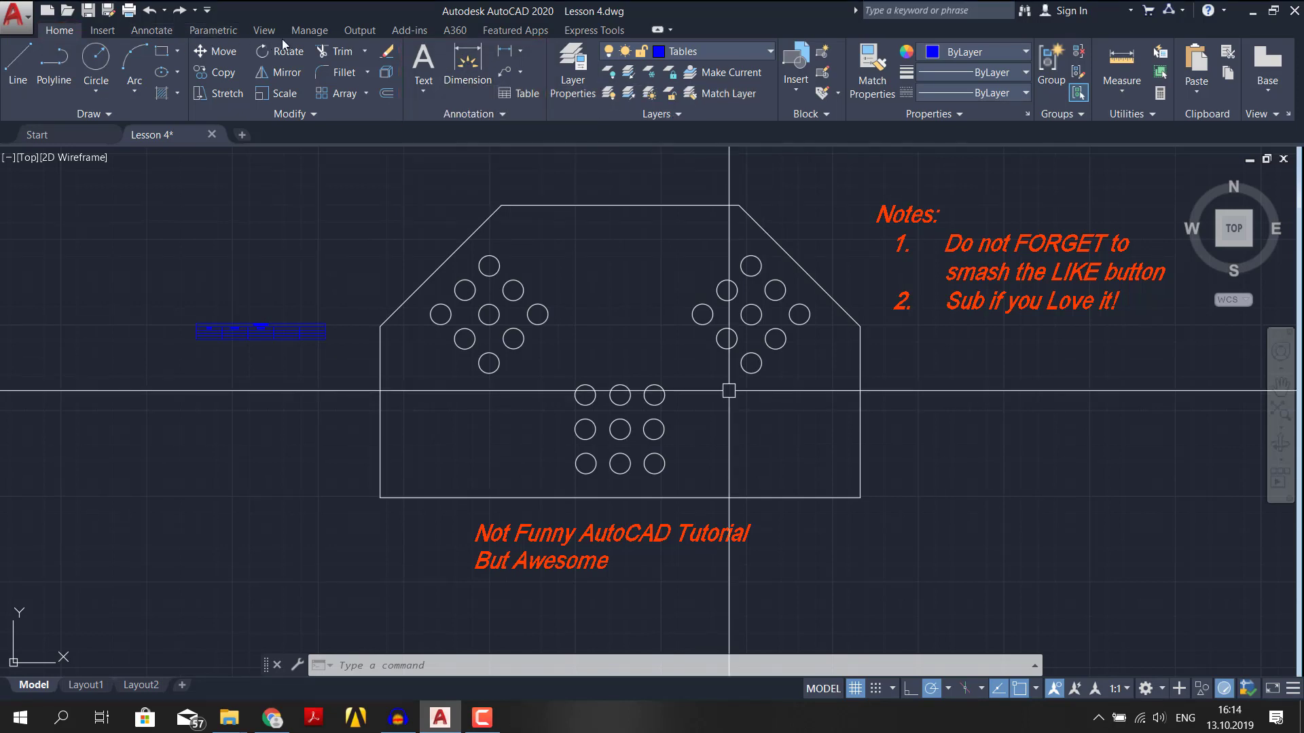
pyautogui.click(161, 31)
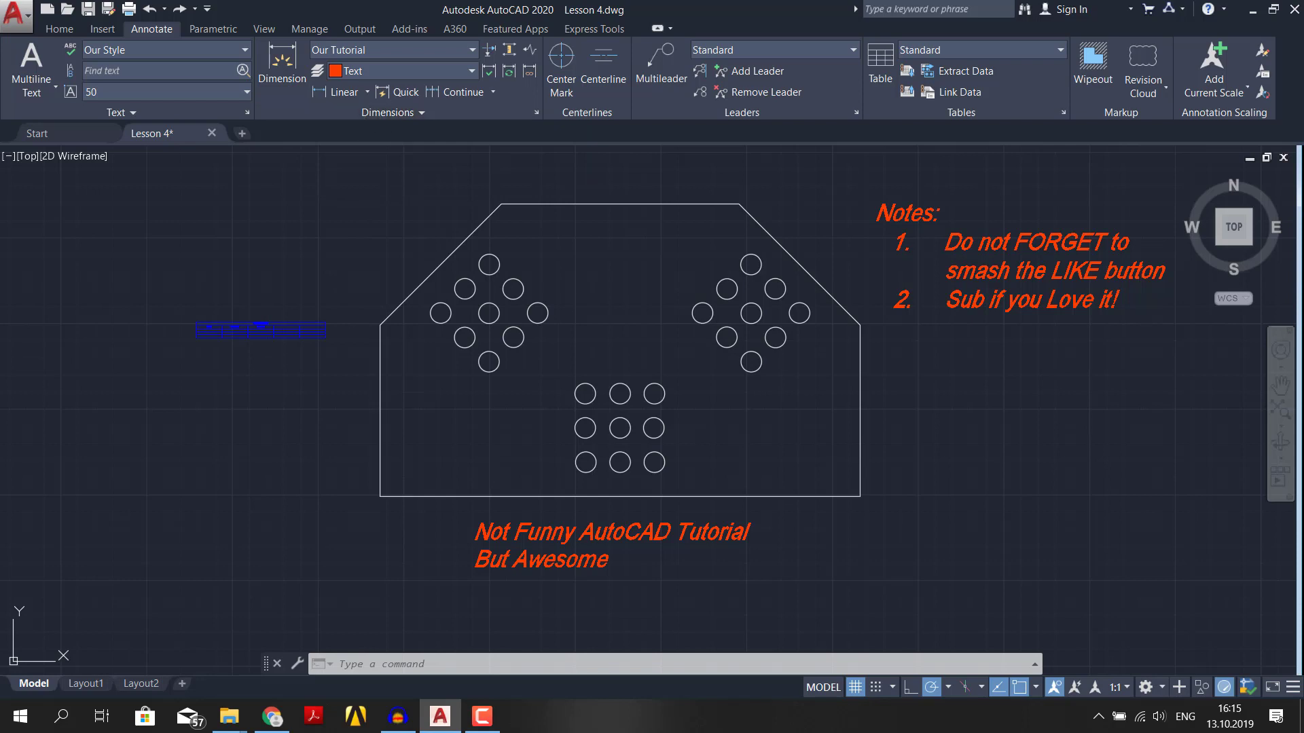
# - Create a new layer named Dimensions
pyautogui.write('layer')
pyautogui.press('space')
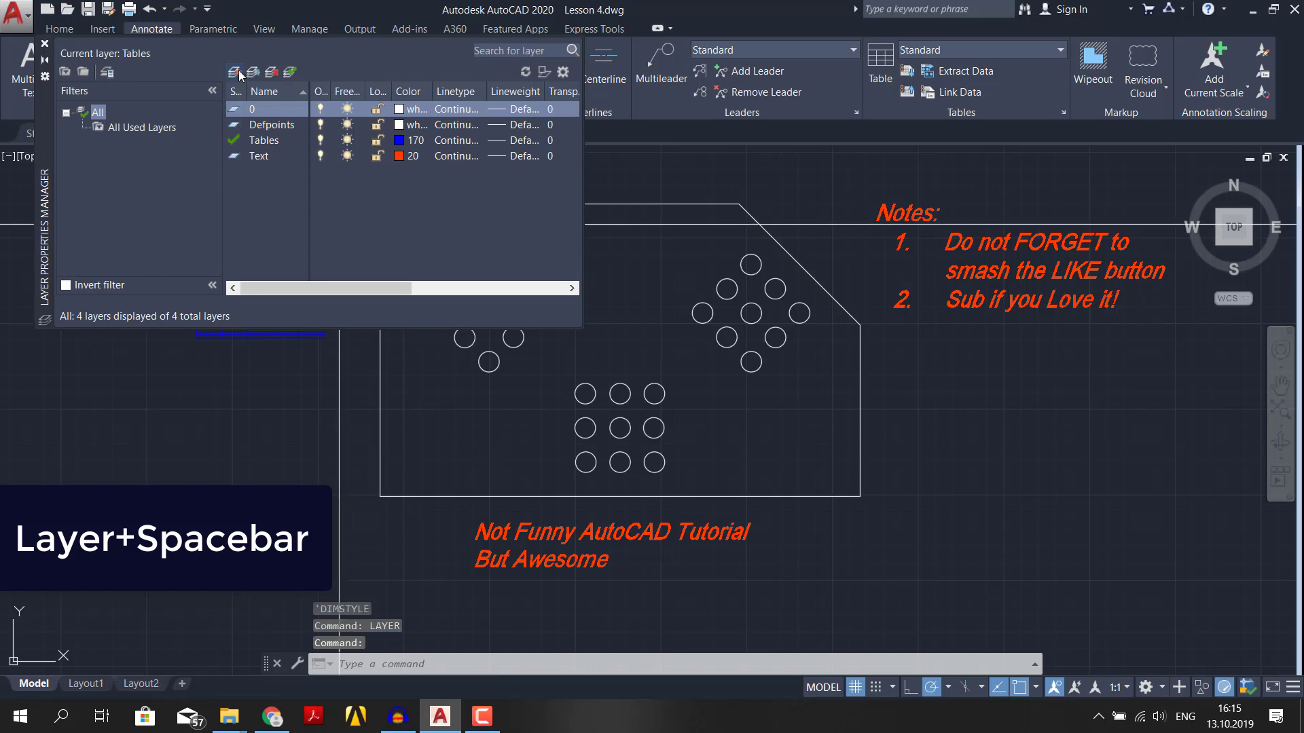
pyautogui.click(235, 71)
pyautogui.write('Dimensions')
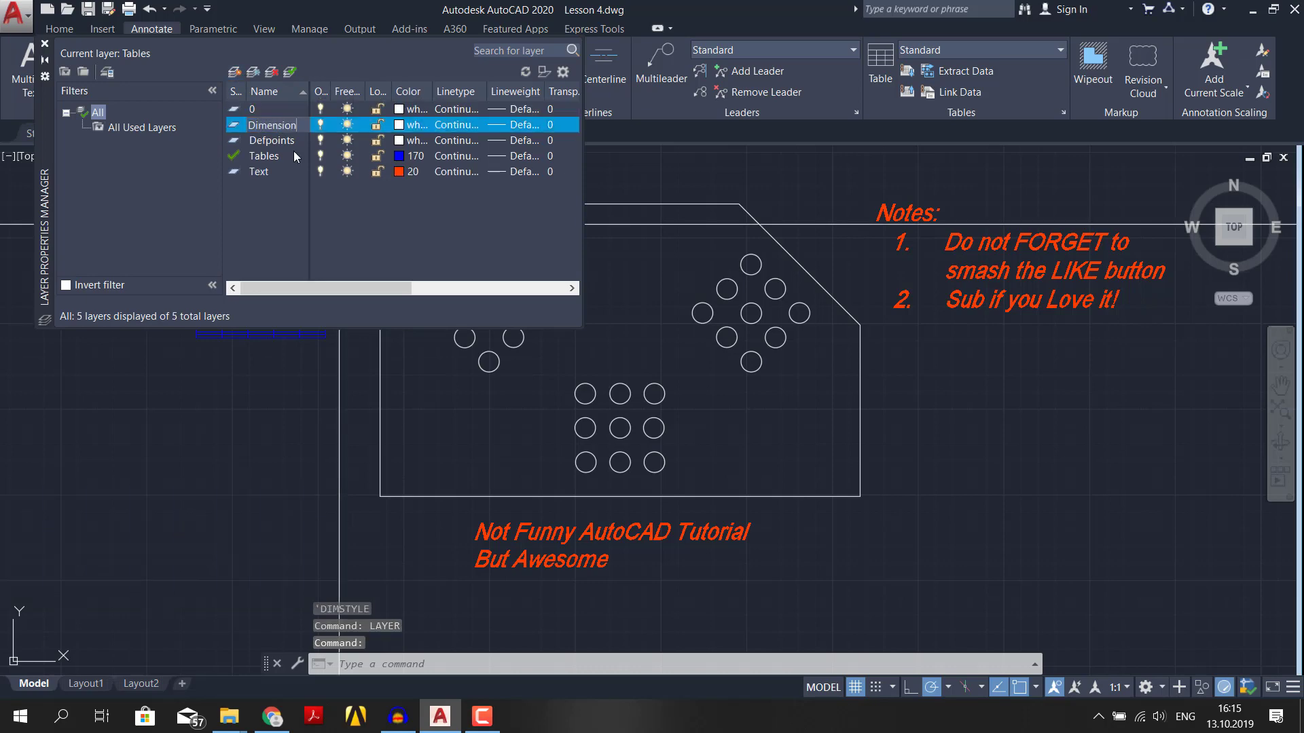
pyautogui.press('Return')
# - Assign color 20 to the Dimensions layer, make it the current layer and leave the layer manager
pyautogui.click(401, 125)
pyautogui.click(518, 300)
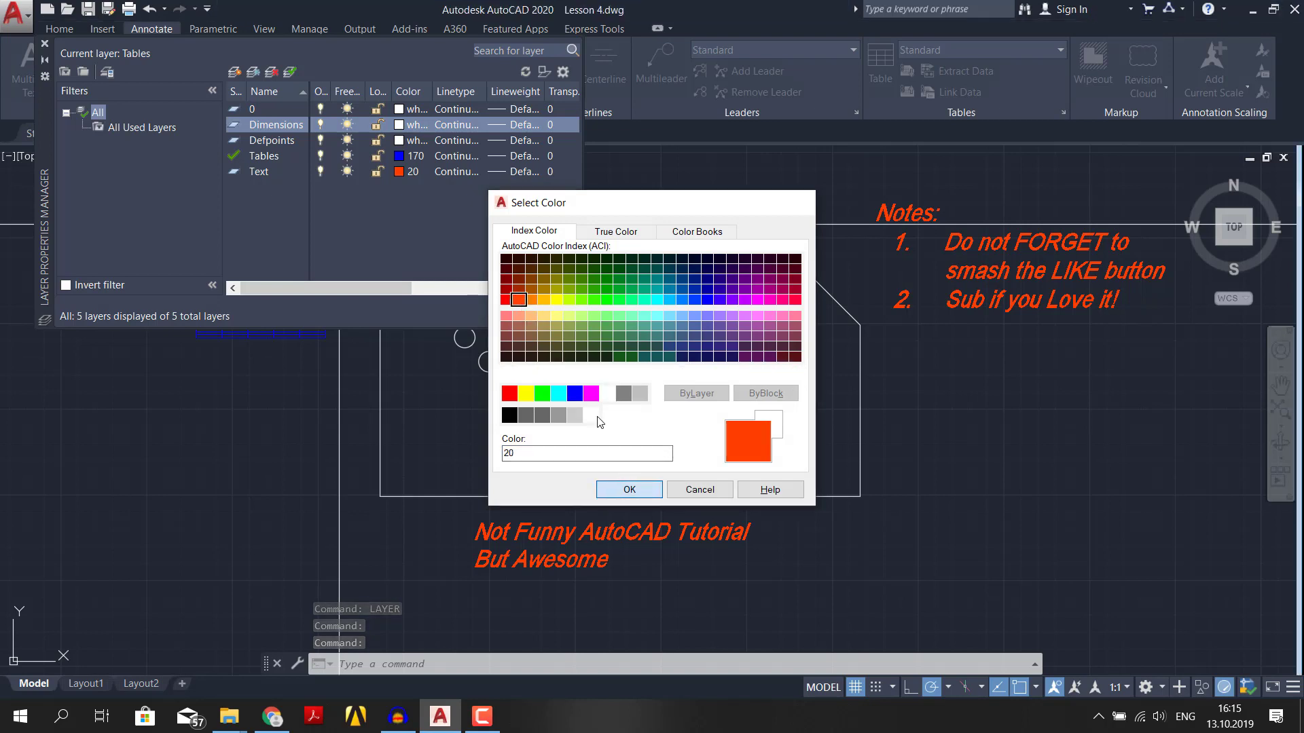
pyautogui.click(628, 489)
pyautogui.doubleClick(235, 125)
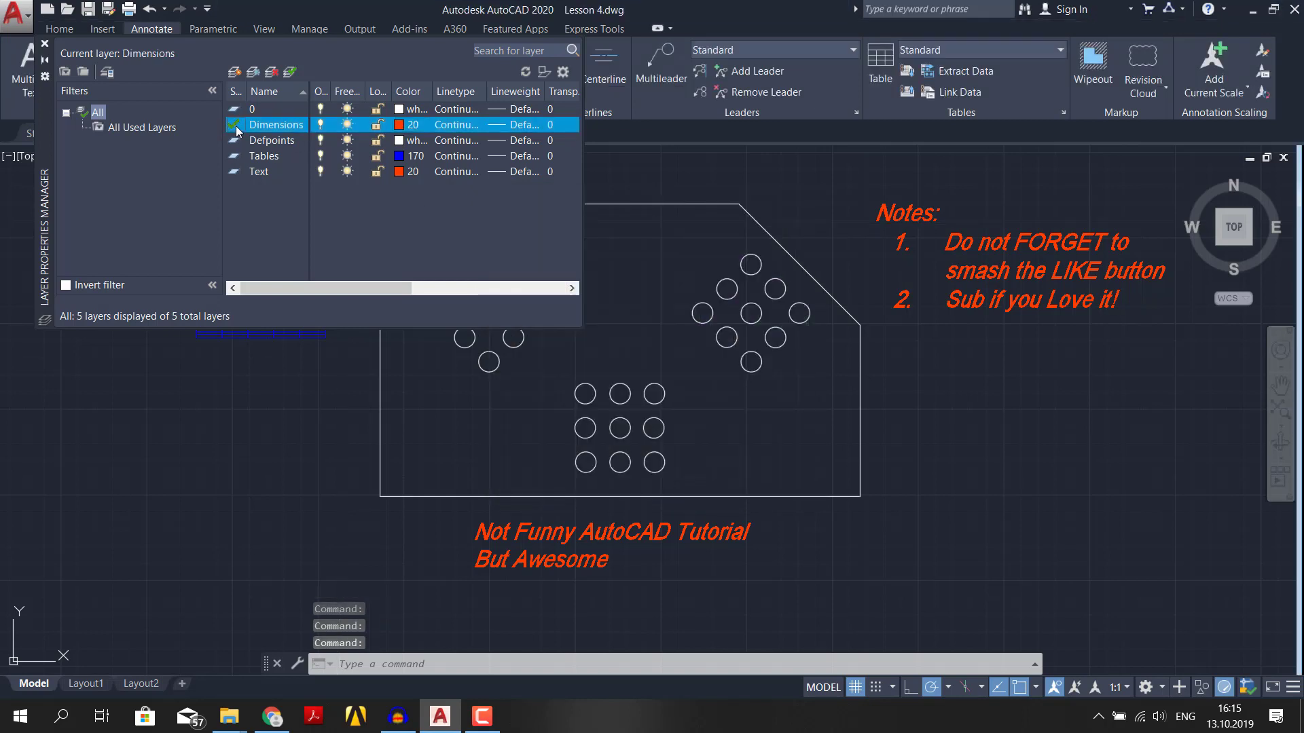
pyautogui.click(46, 44)
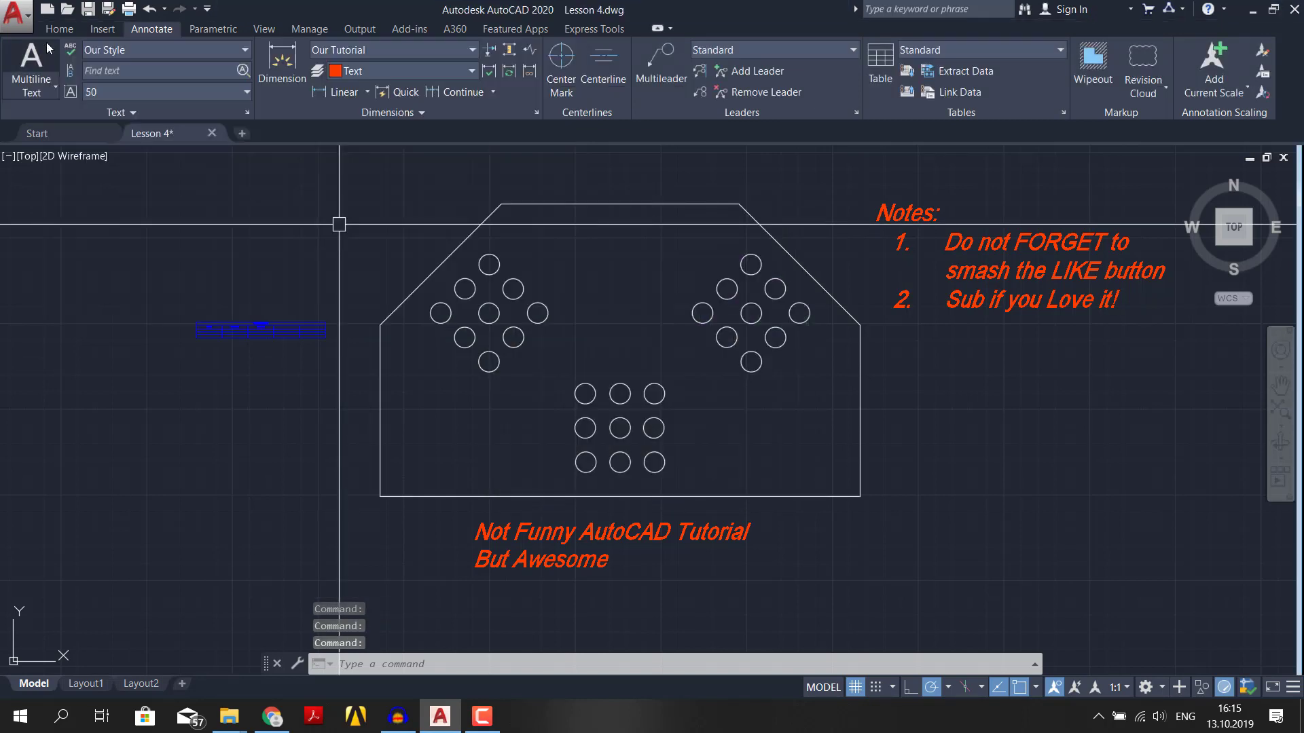
# - Add a radius dimension to the topmost circle of the left diamond-shaped group with the DIM command
pyautogui.click(368, 92)
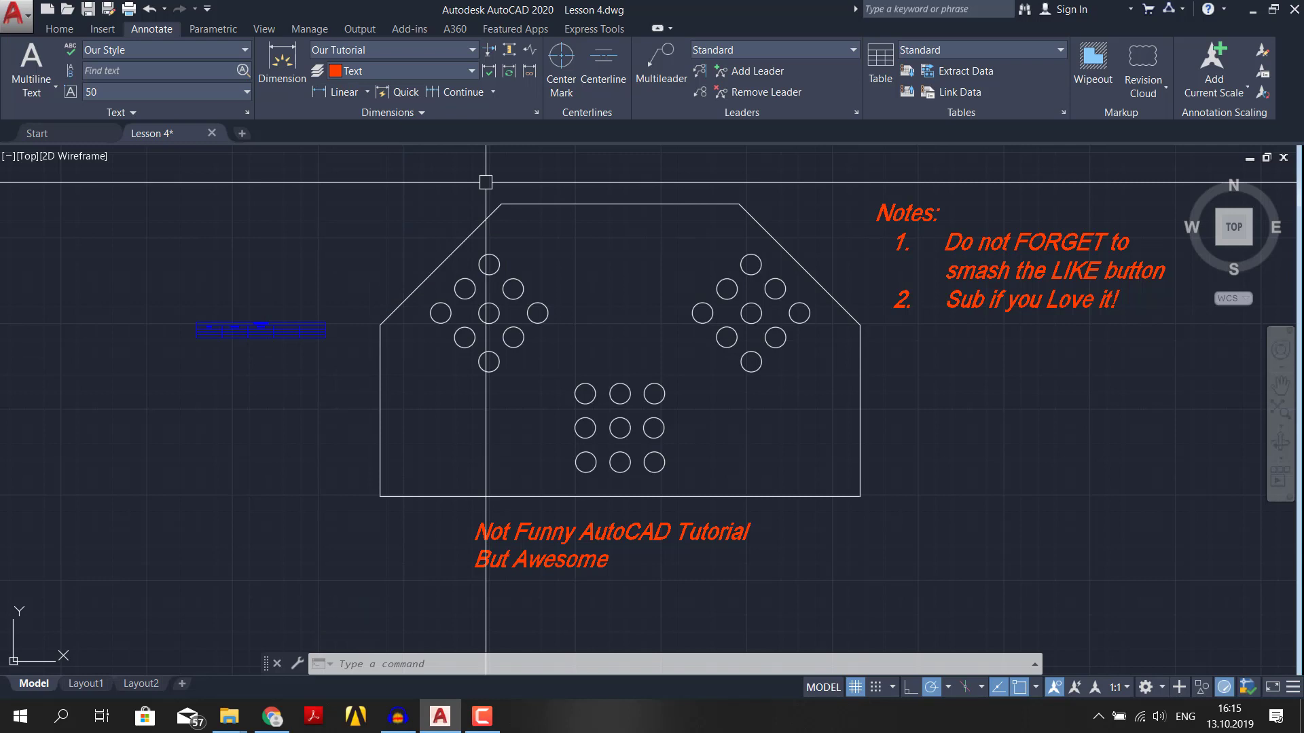
pyautogui.press('space')
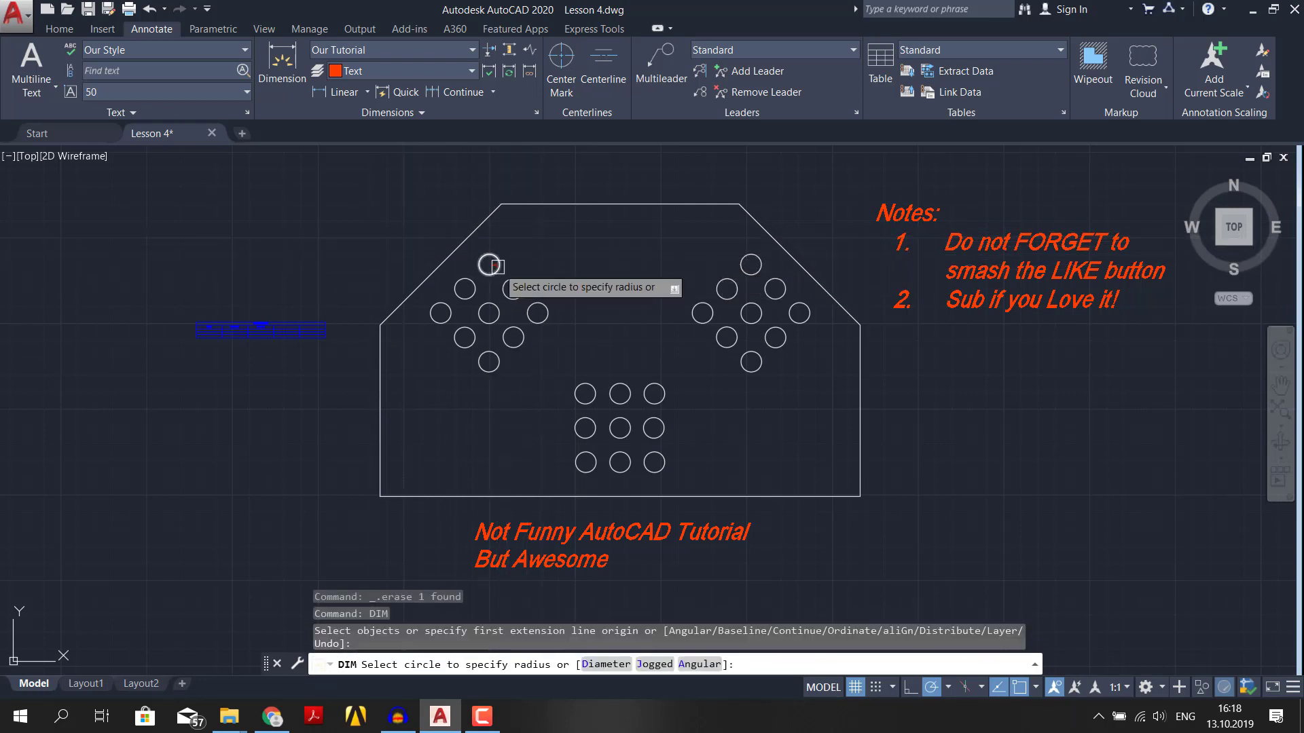
pyautogui.click(489, 264)
pyautogui.click(518, 260)
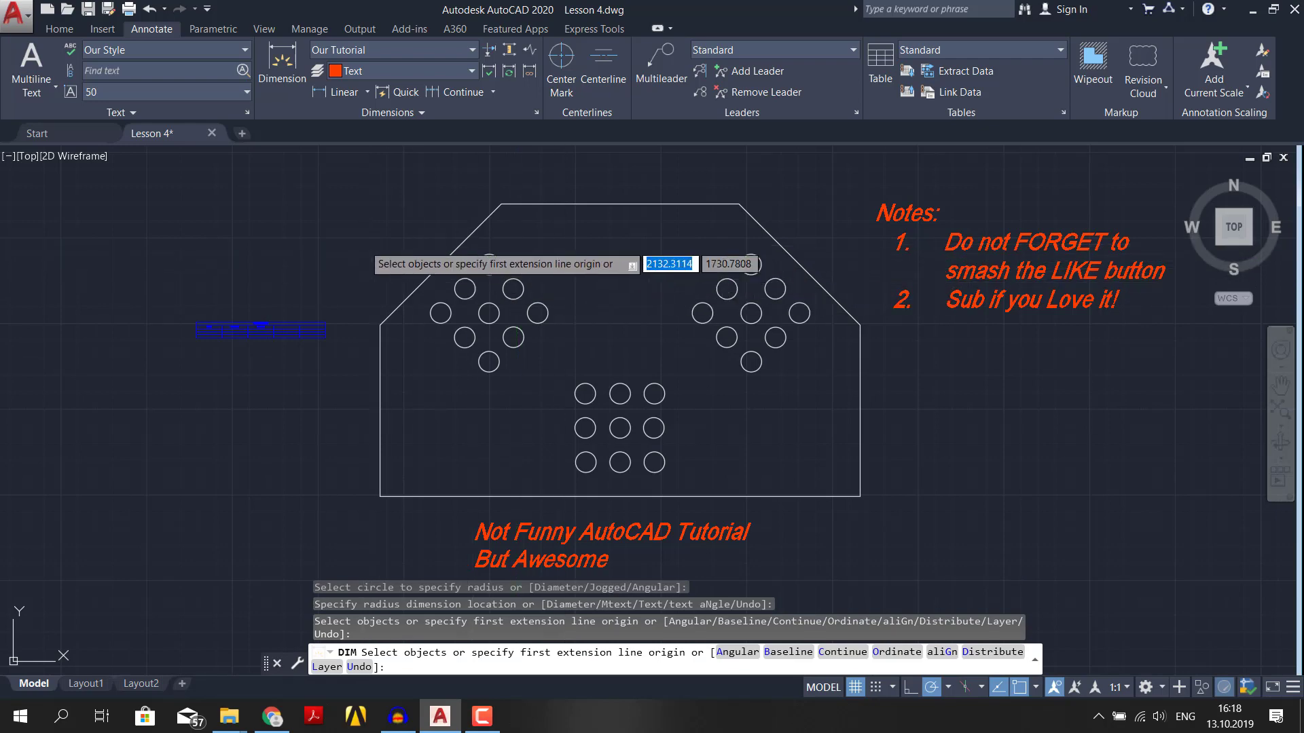
pyautogui.press('Escape')
# - Add a diameter dimension to the upper-right circle of the left diamond-shaped group using DIM's Diameter option
pyautogui.write('DIm')
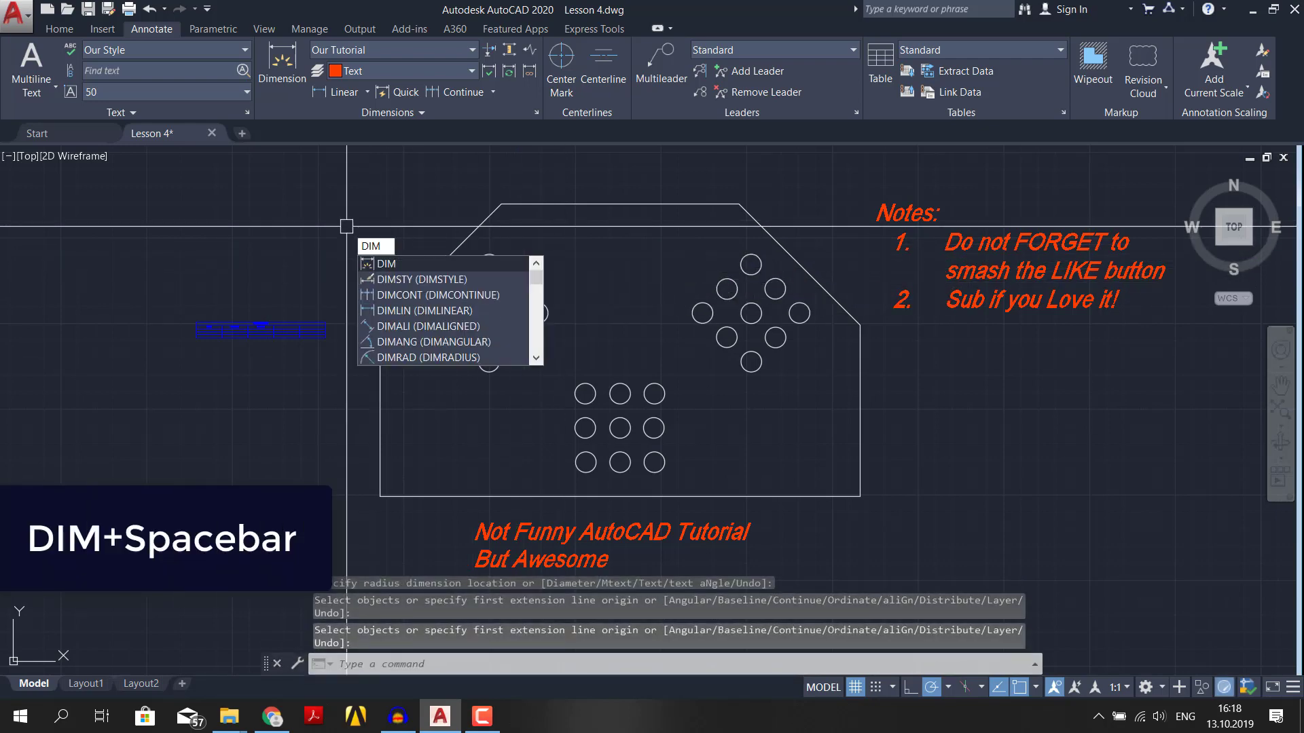
pyautogui.press('space')
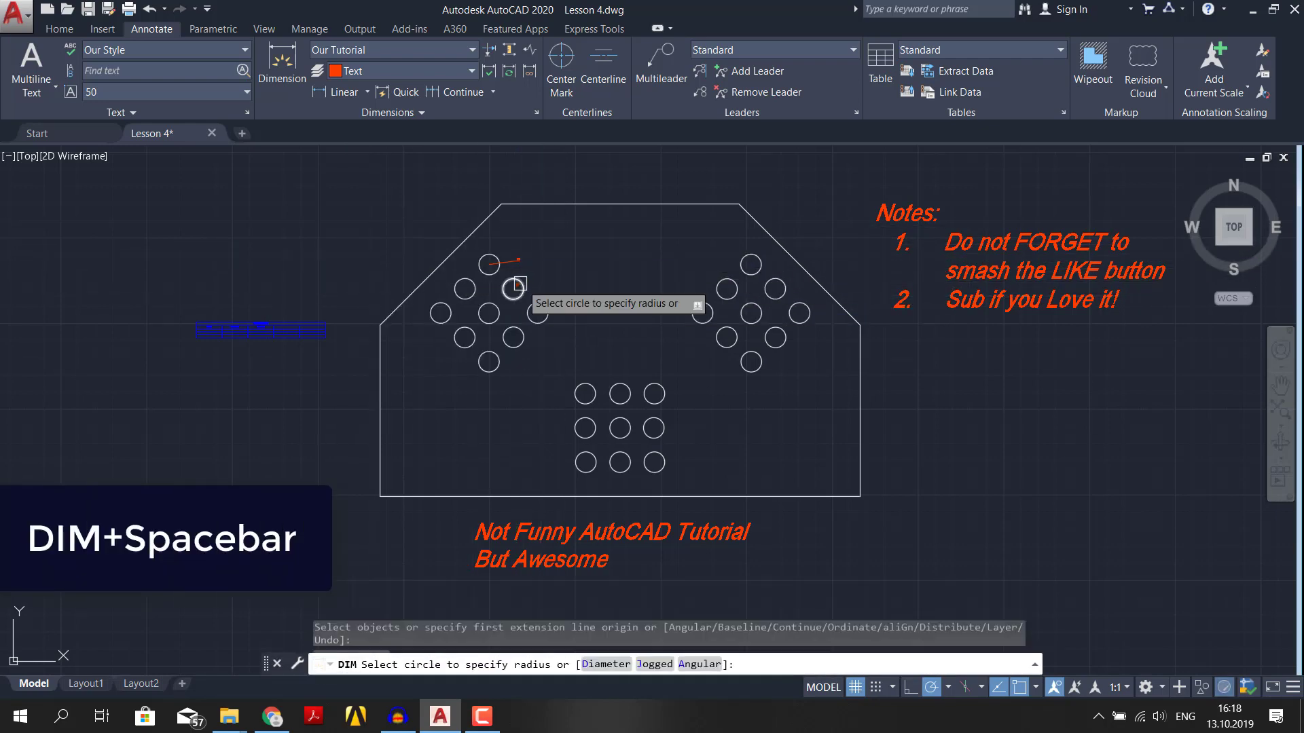
pyautogui.scroll(2, 513, 289)
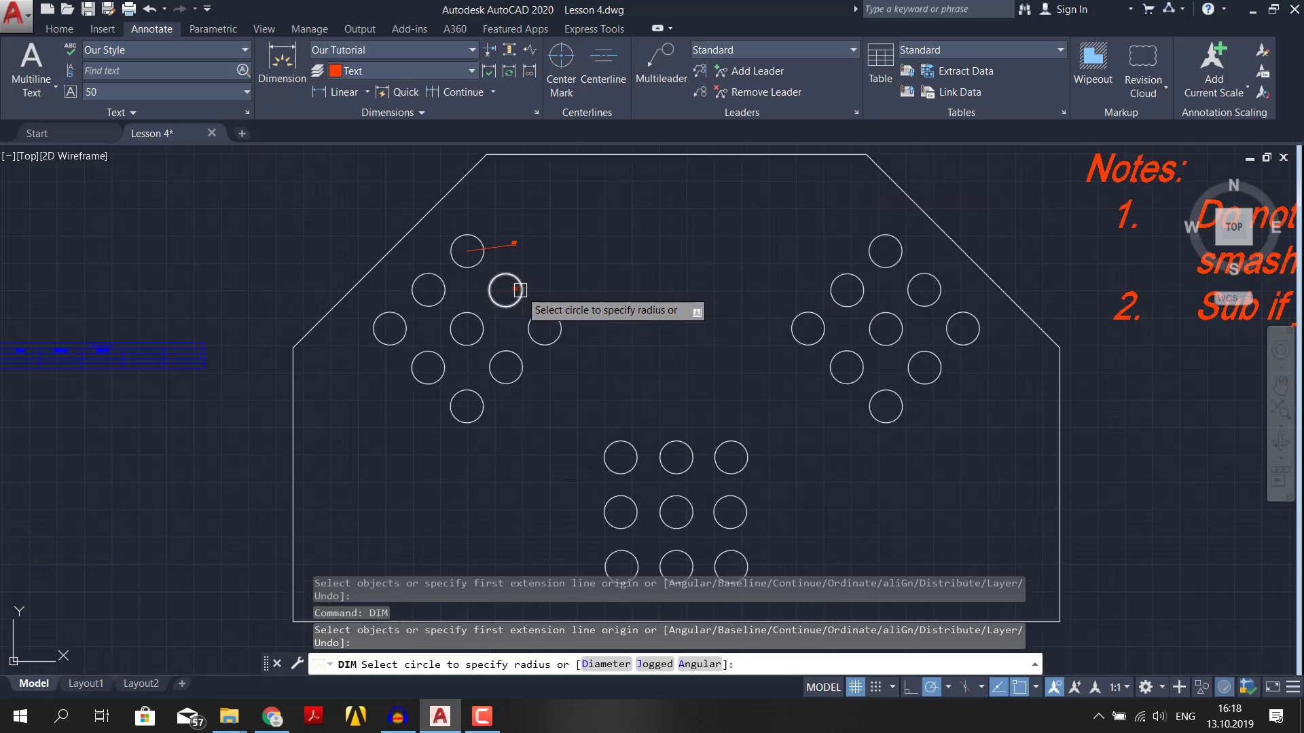
pyautogui.rightClick(524, 290)
pyautogui.click(560, 355)
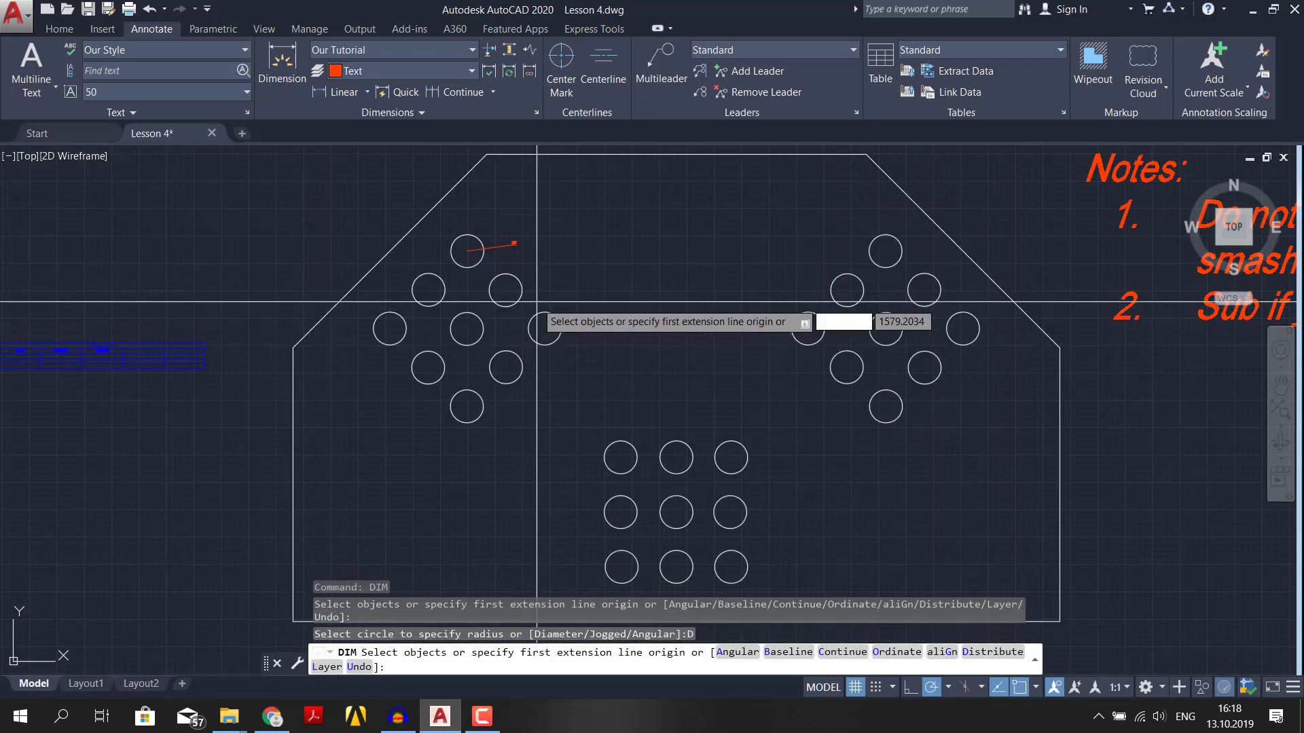
pyautogui.scroll(2, 503, 290)
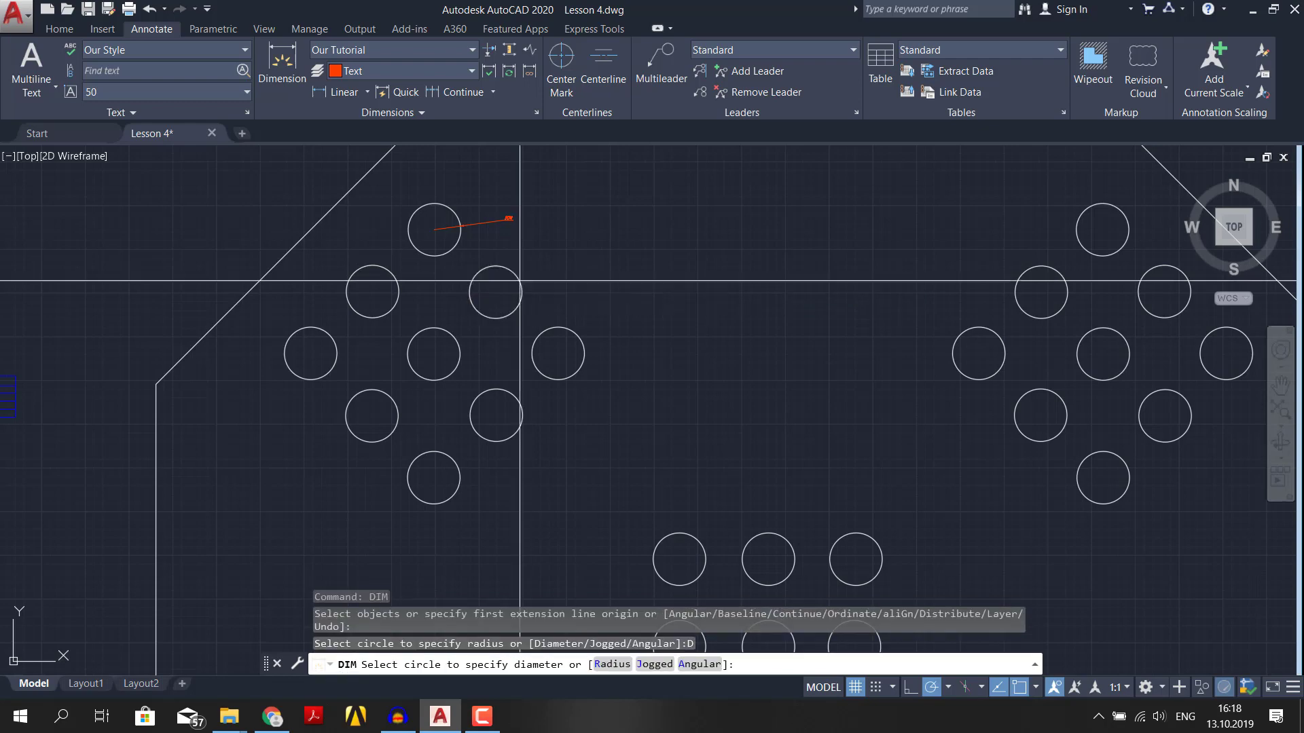
pyautogui.click(513, 273)
pyautogui.click(596, 263)
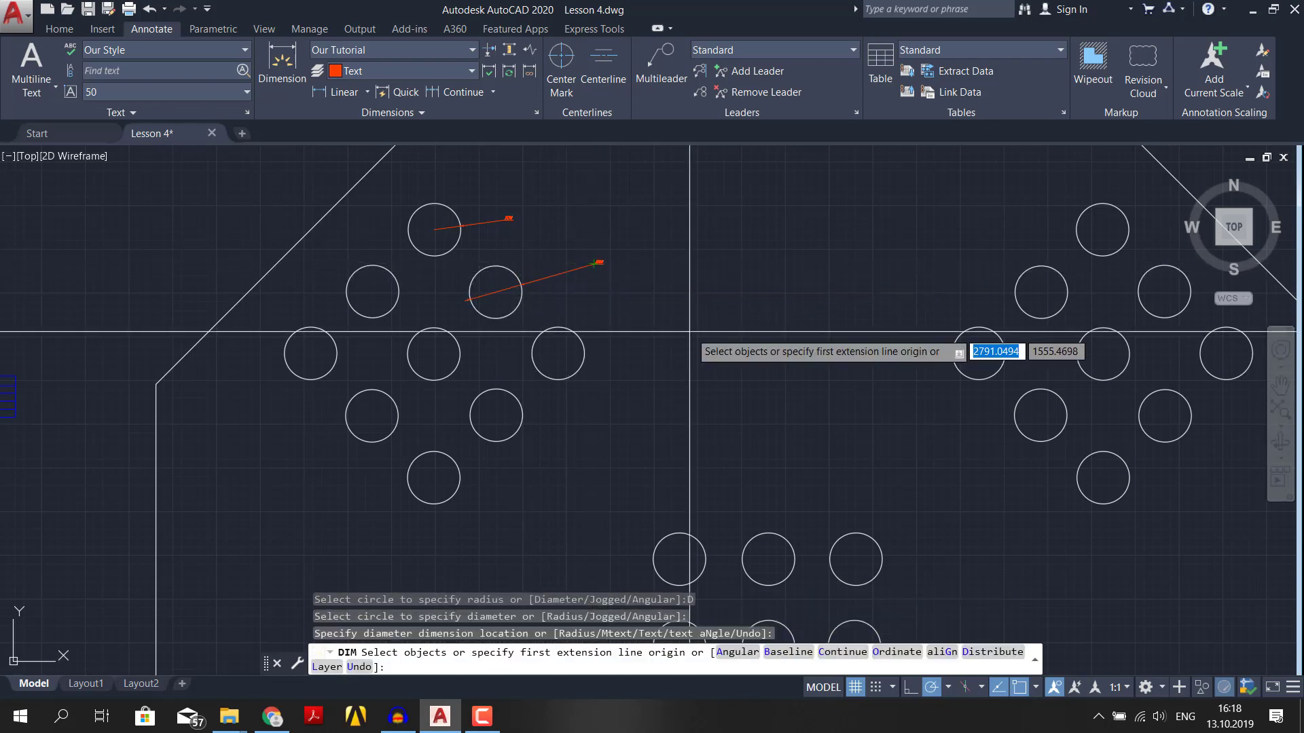
# - Dimension the outline's top edge, left slanted edge and left vertical edge, placing each dimension outside the shape
pyautogui.scroll(-4, 686, 285)
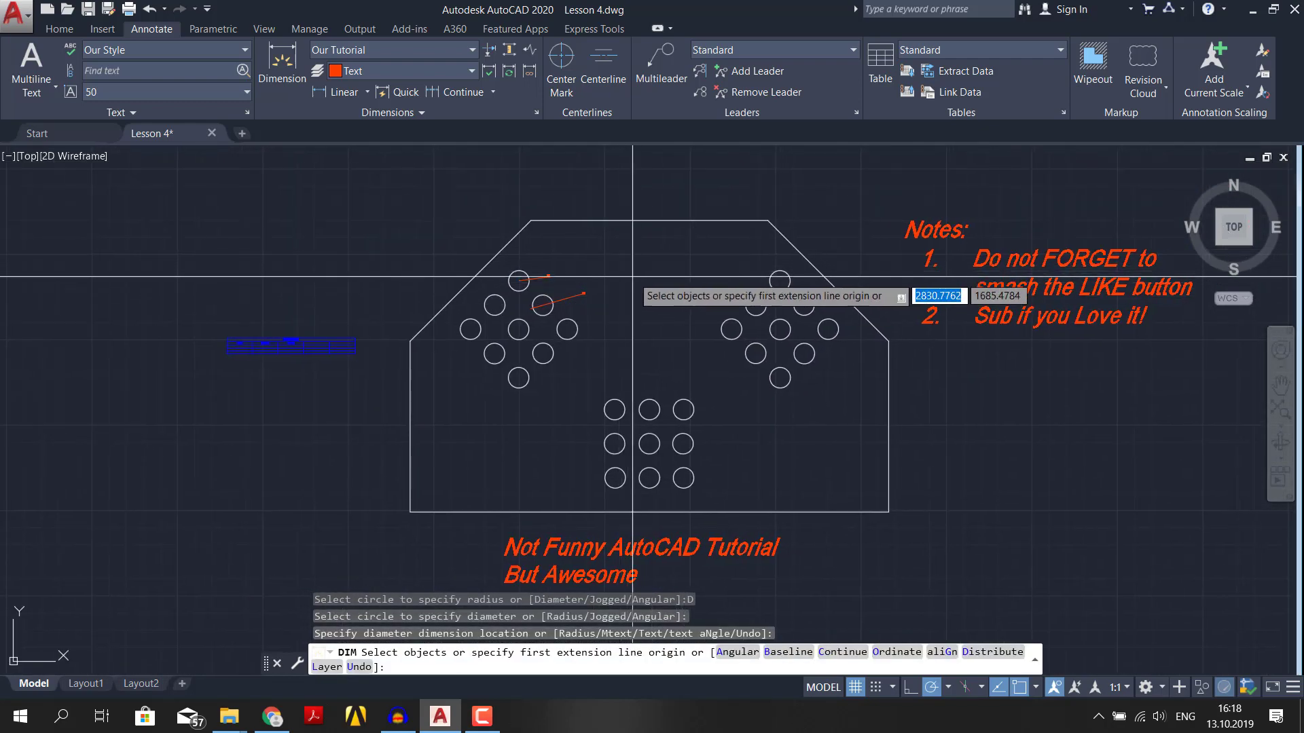
pyautogui.press('Return')
pyautogui.click(644, 220)
pyautogui.click(649, 210)
pyautogui.click(466, 282)
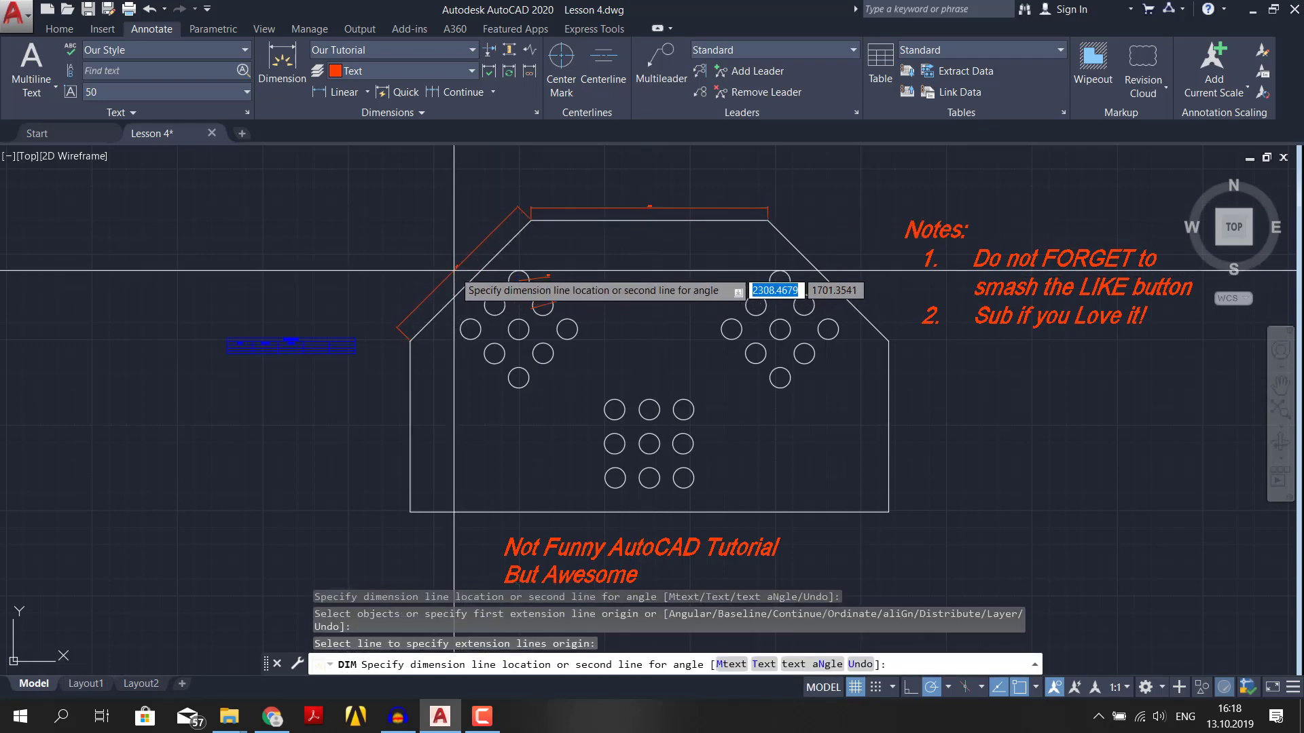
pyautogui.click(456, 271)
pyautogui.click(406, 408)
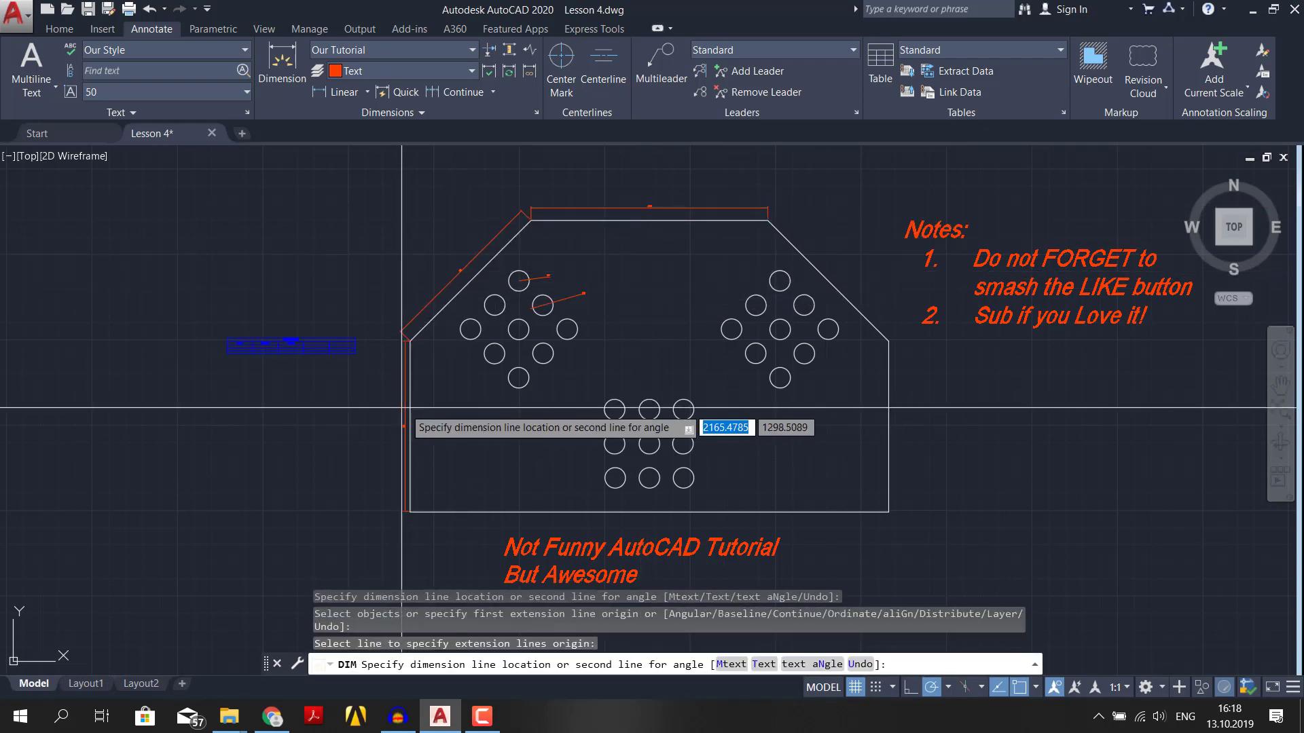
pyautogui.click(396, 435)
# - Dimension the outline's bottom edge, right vertical edge and right slanted edge, placing each dimension outside the shape
pyautogui.click(503, 506)
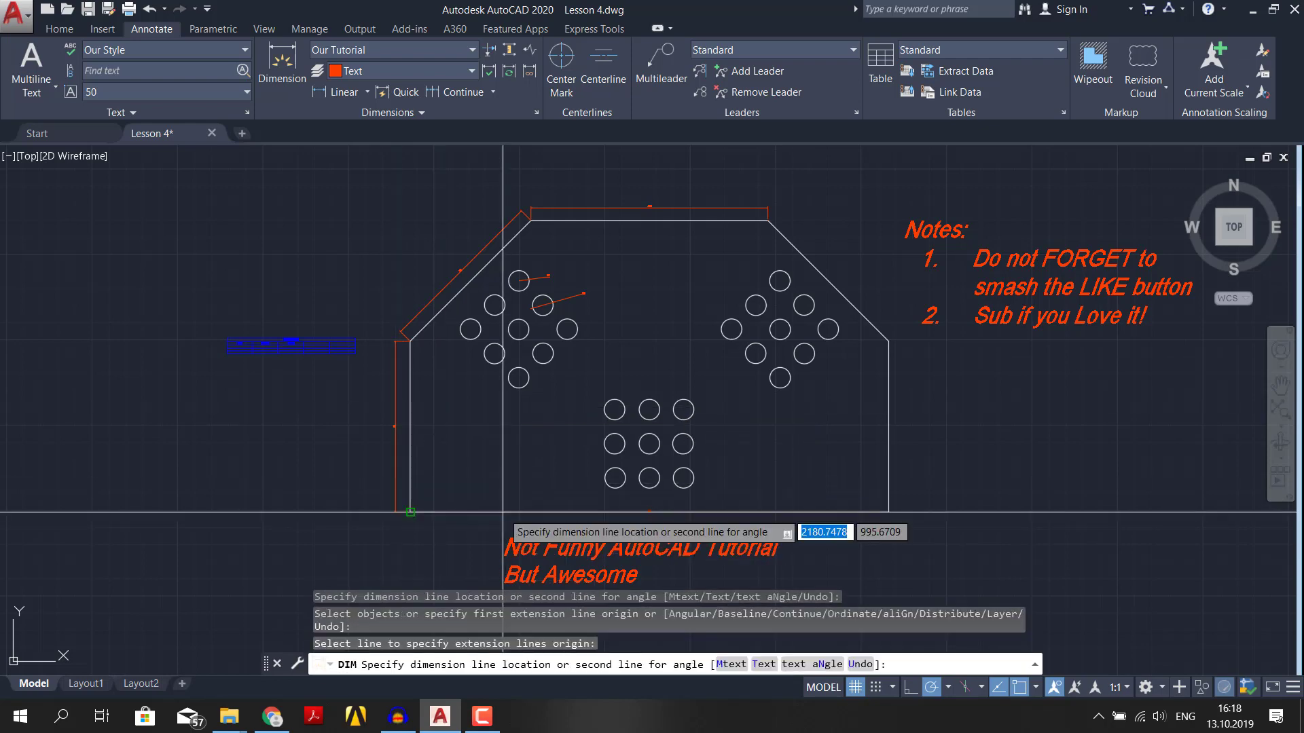
pyautogui.click(506, 524)
pyautogui.click(888, 435)
pyautogui.click(908, 421)
pyautogui.click(847, 298)
pyautogui.click(859, 292)
# - In the right diamond-shaped group, add a diameter dimension to the rightmost circle and a radius dimension to the lower-right circle
pyautogui.click(843, 327)
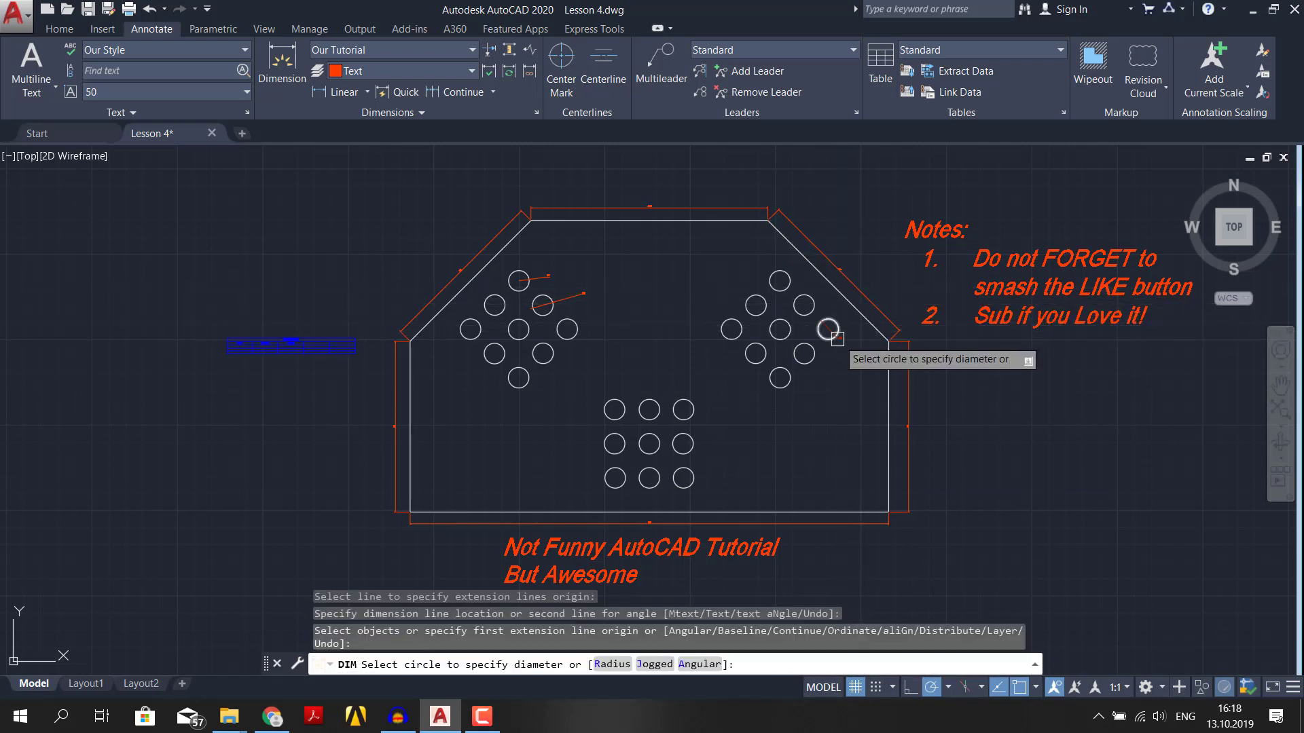
pyautogui.click(840, 355)
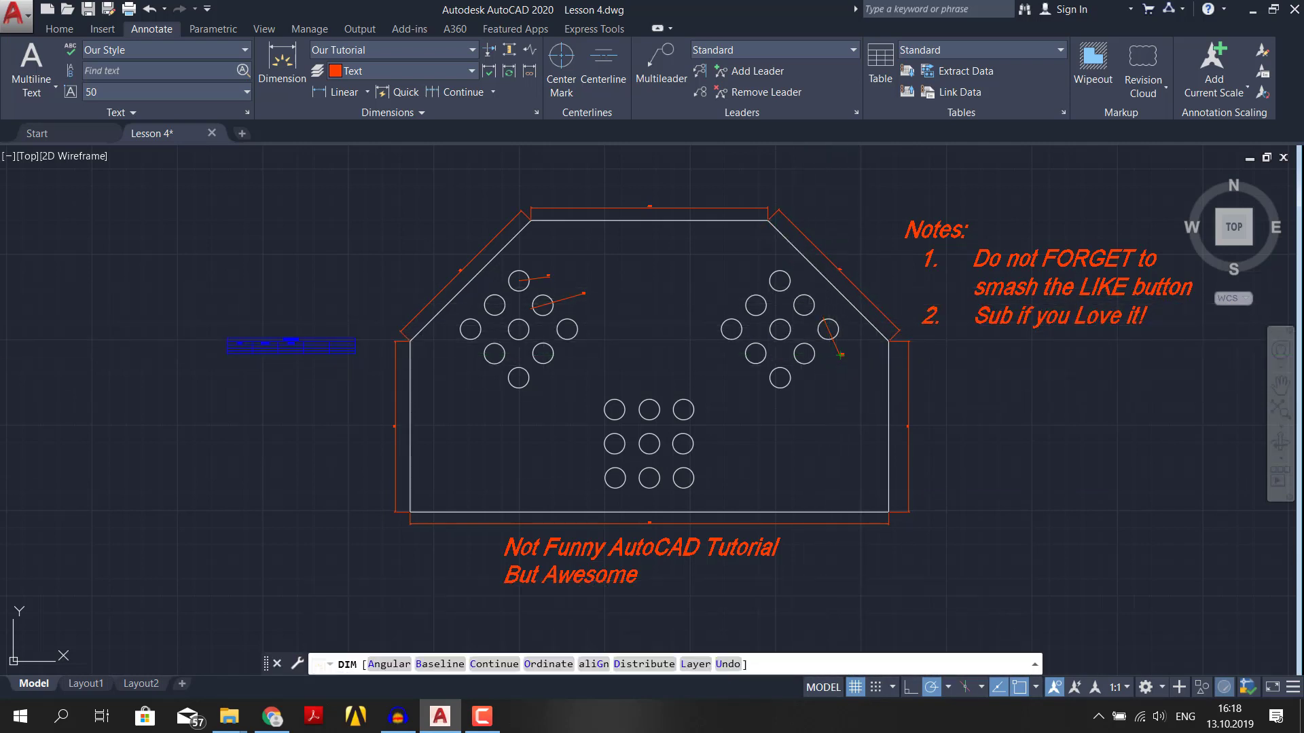
pyautogui.rightClick(822, 363)
pyautogui.click(850, 429)
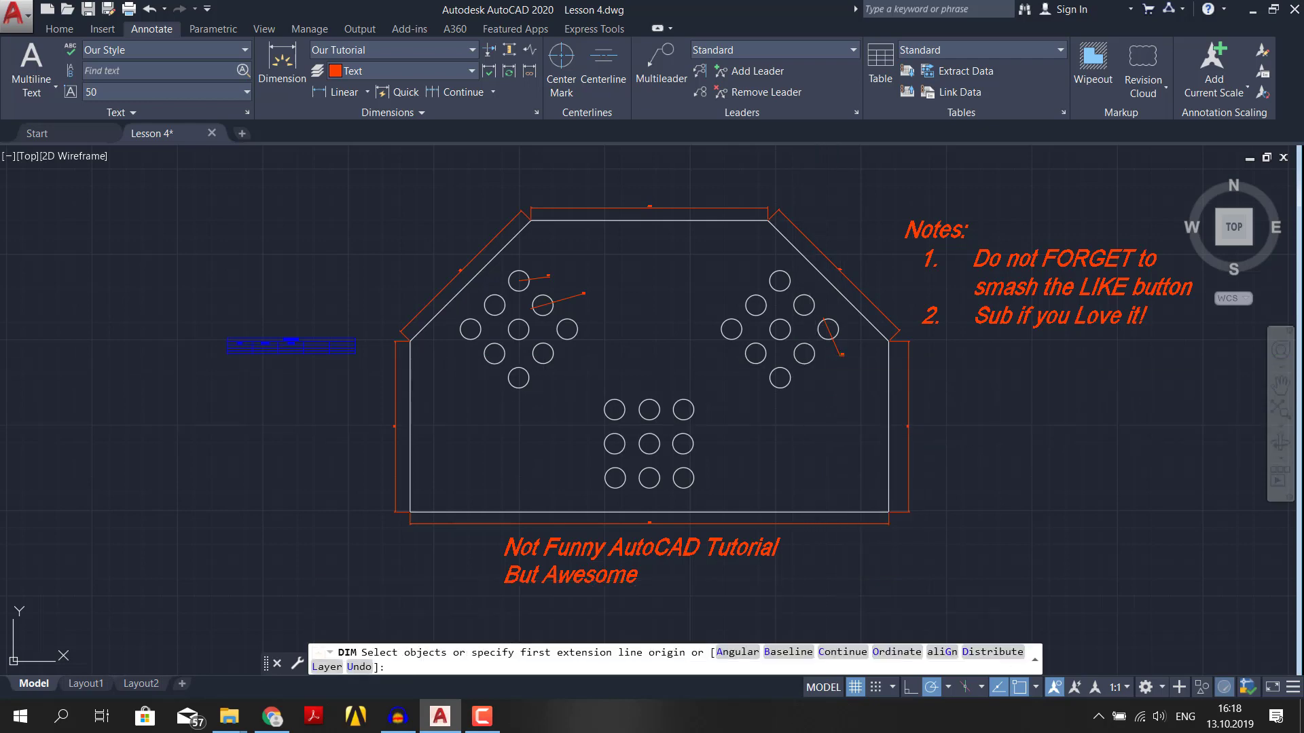
pyautogui.click(811, 361)
pyautogui.click(819, 376)
# - Add radius dimensions to the bottom and middle circles in the right column of the square grid, and end the DIM command
pyautogui.click(689, 474)
pyautogui.click(711, 471)
pyautogui.click(694, 438)
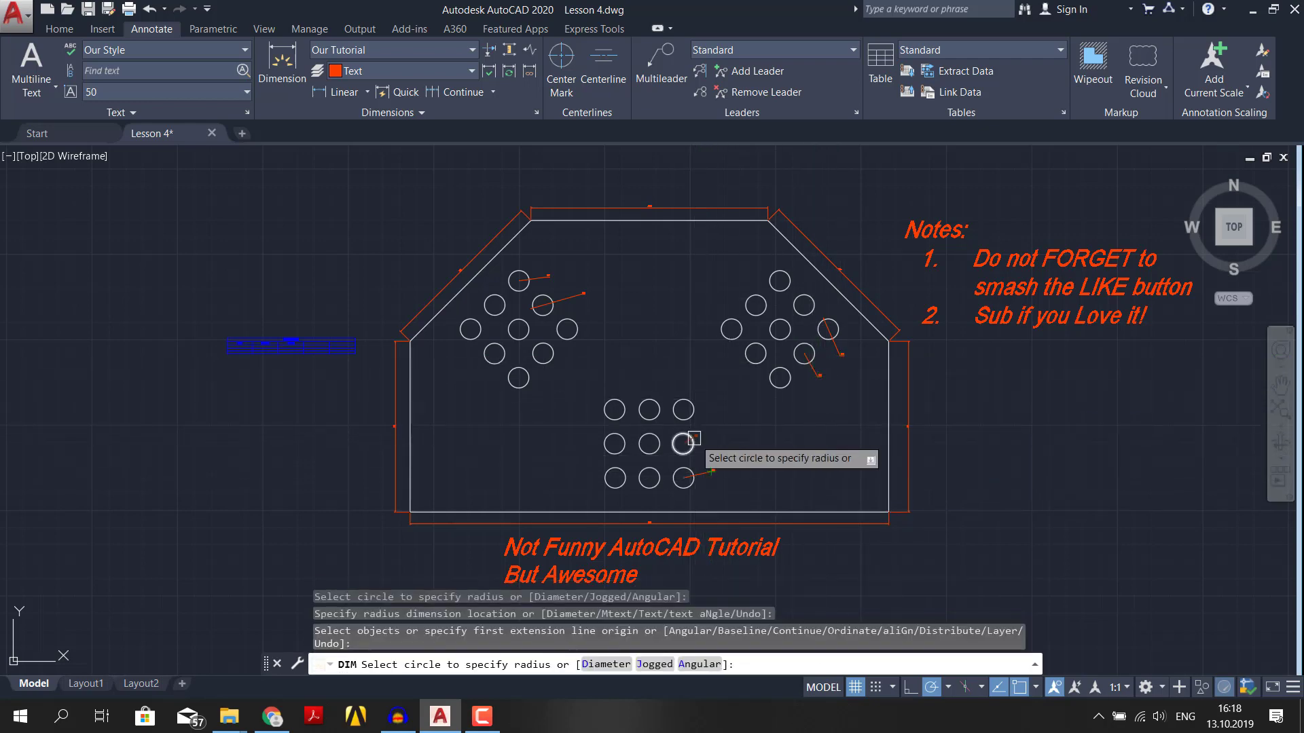
pyautogui.click(711, 434)
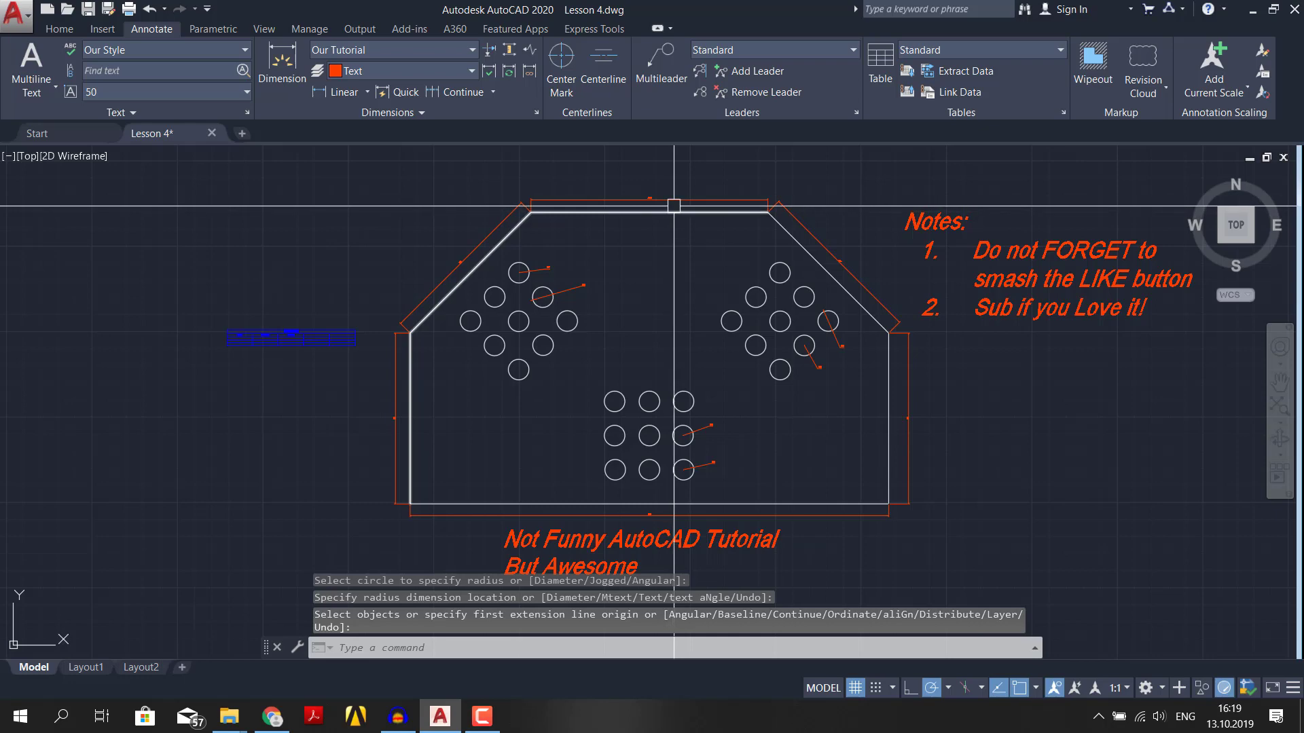
pyautogui.press('Escape')
# - Set the text height of the outline's top edge dimension to 50 in its properties
pyautogui.click(674, 204)
pyautogui.rightClick(675, 203)
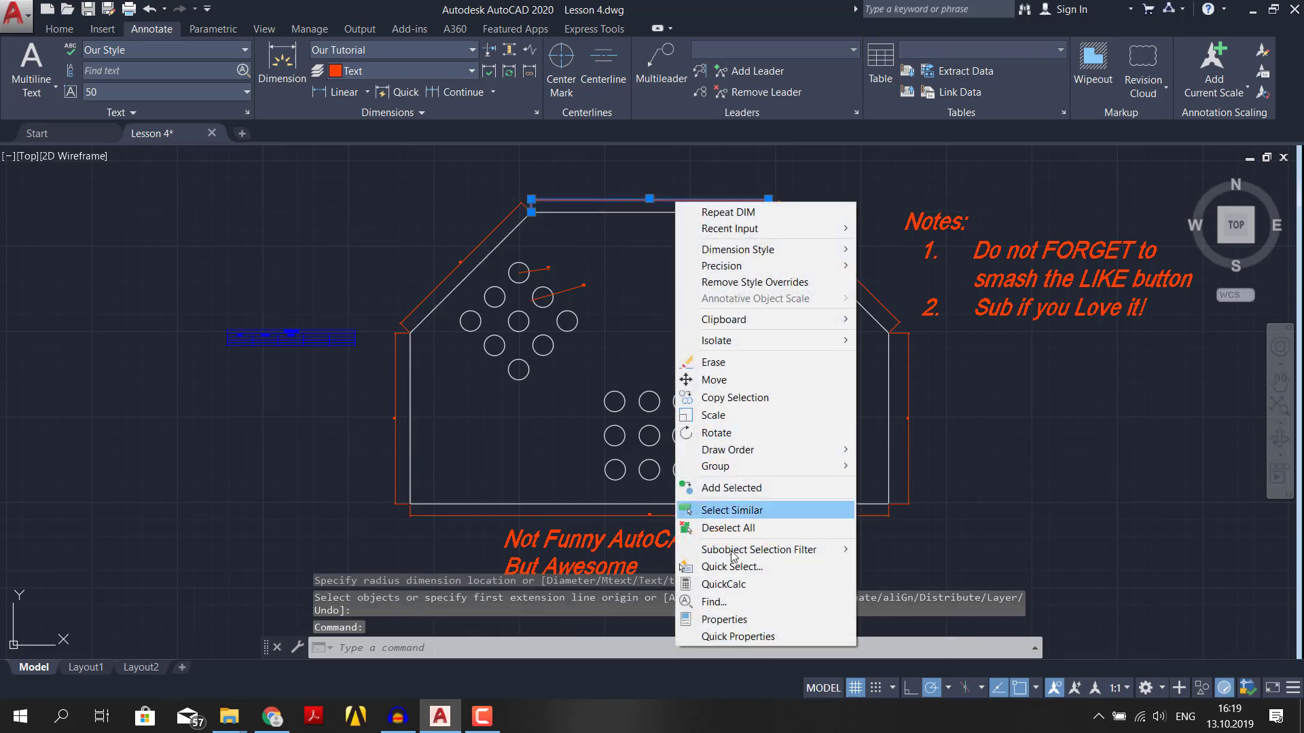
pyautogui.click(740, 620)
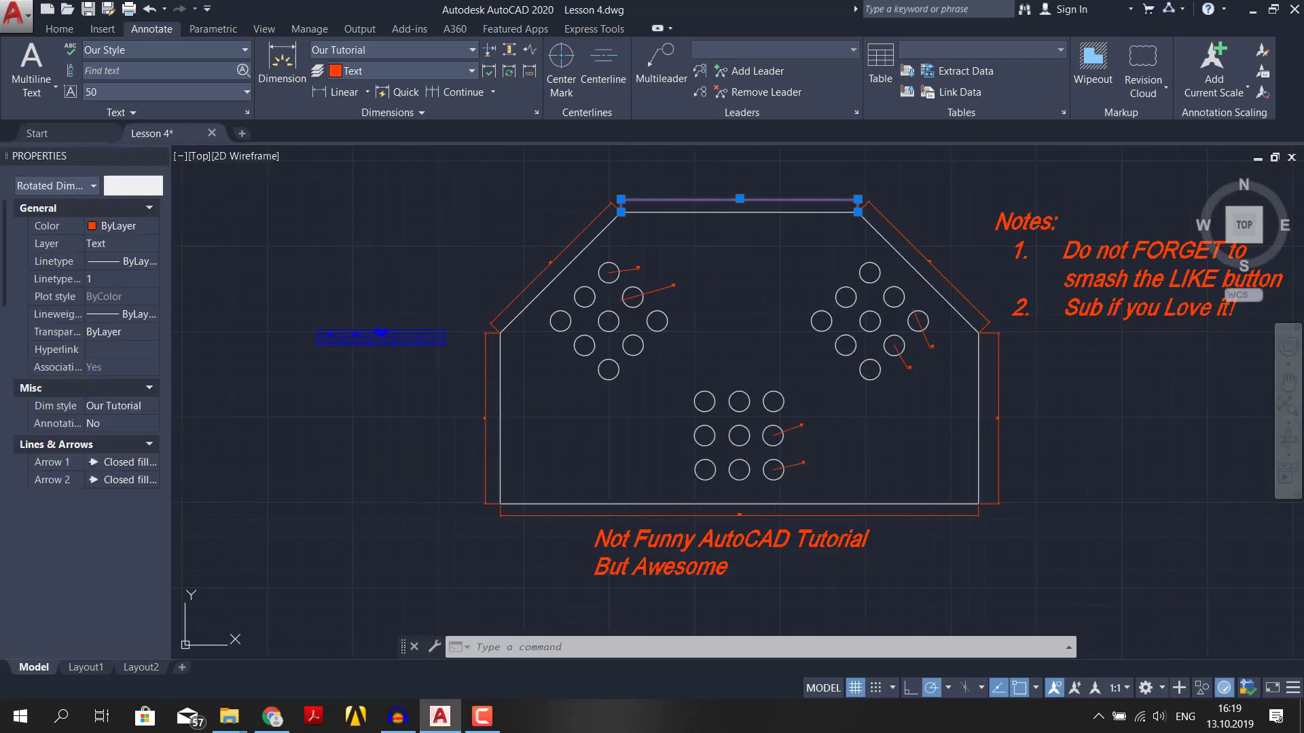
pyautogui.scroll(-6, 101, 410)
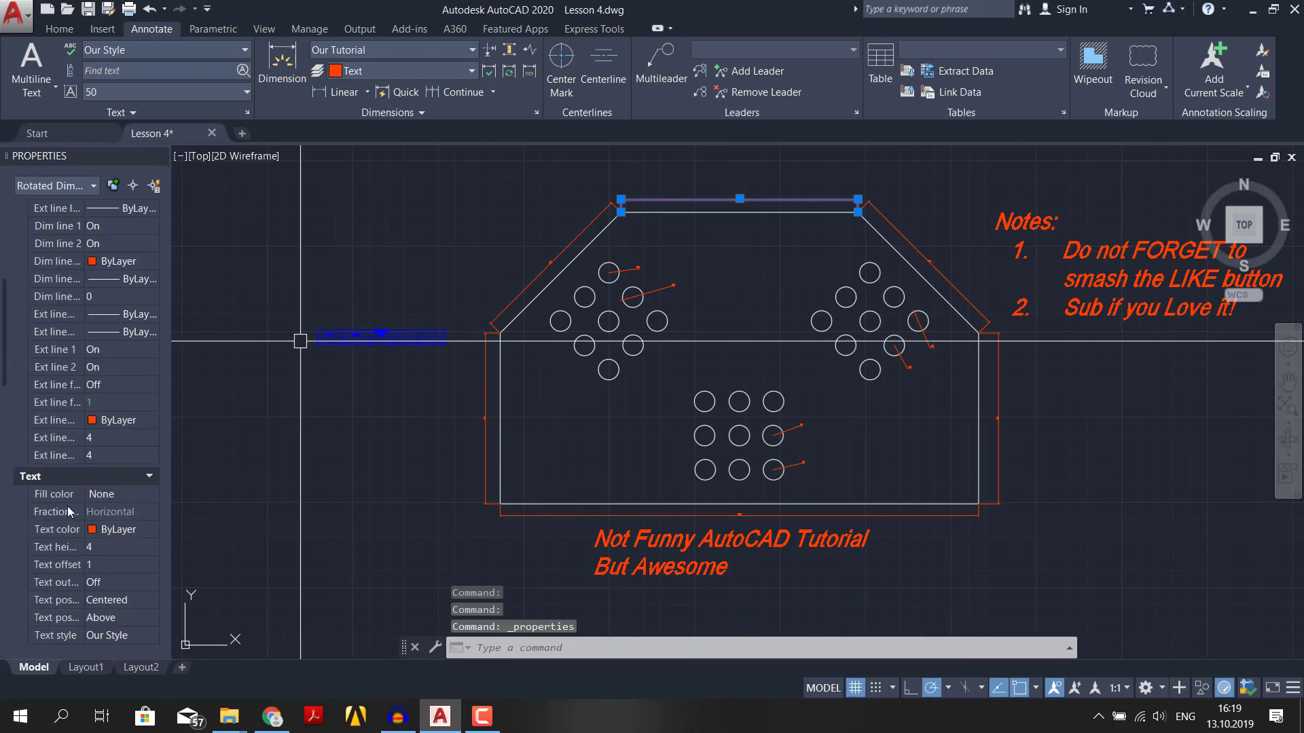
pyautogui.click(106, 546)
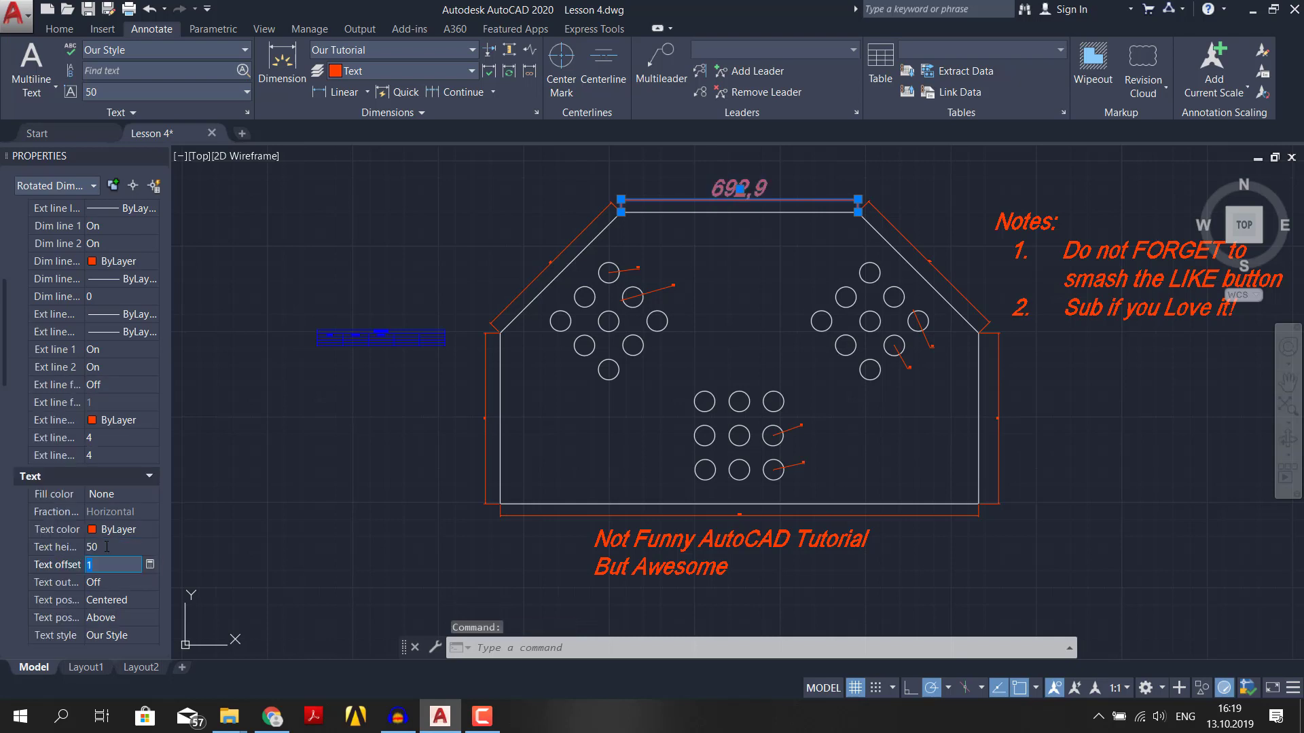
pyautogui.click(588, 178)
pyautogui.press('Escape')
pyautogui.press('Escape')
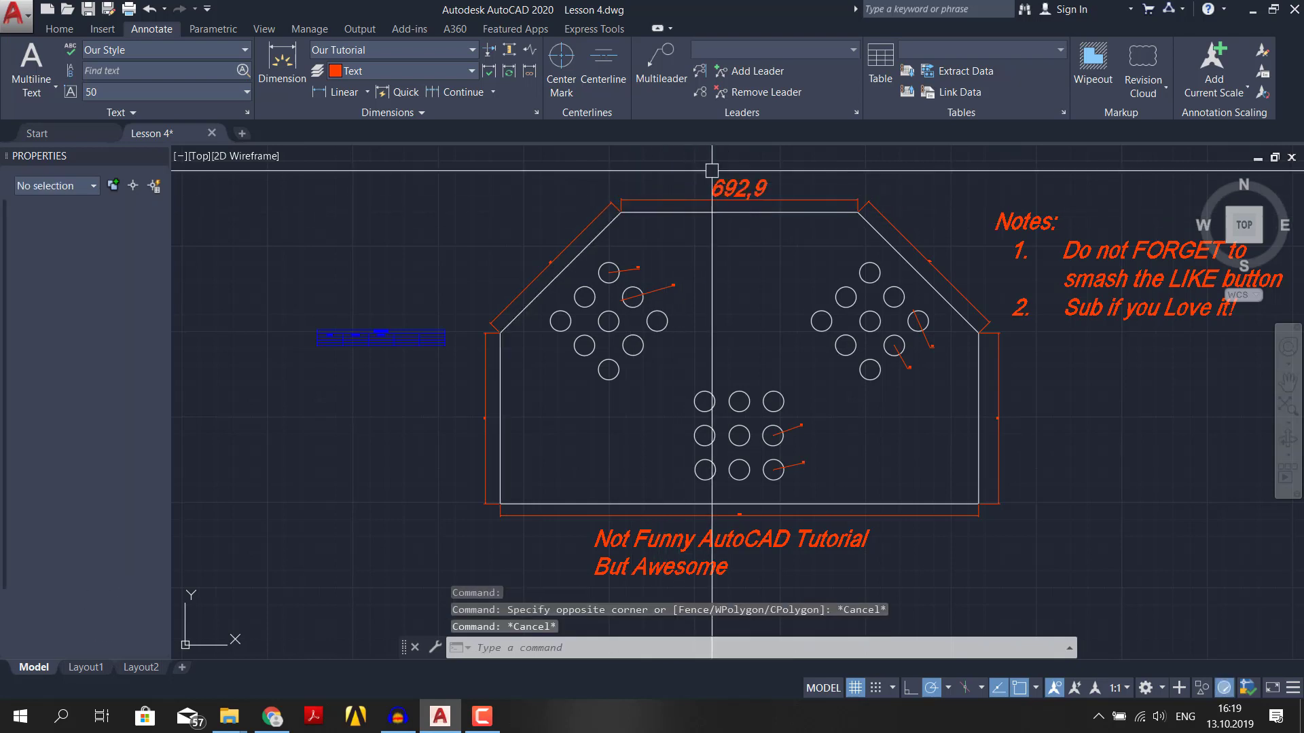
# - Restore the text height of the top edge dimension to 4 and close its properties
pyautogui.click(722, 200)
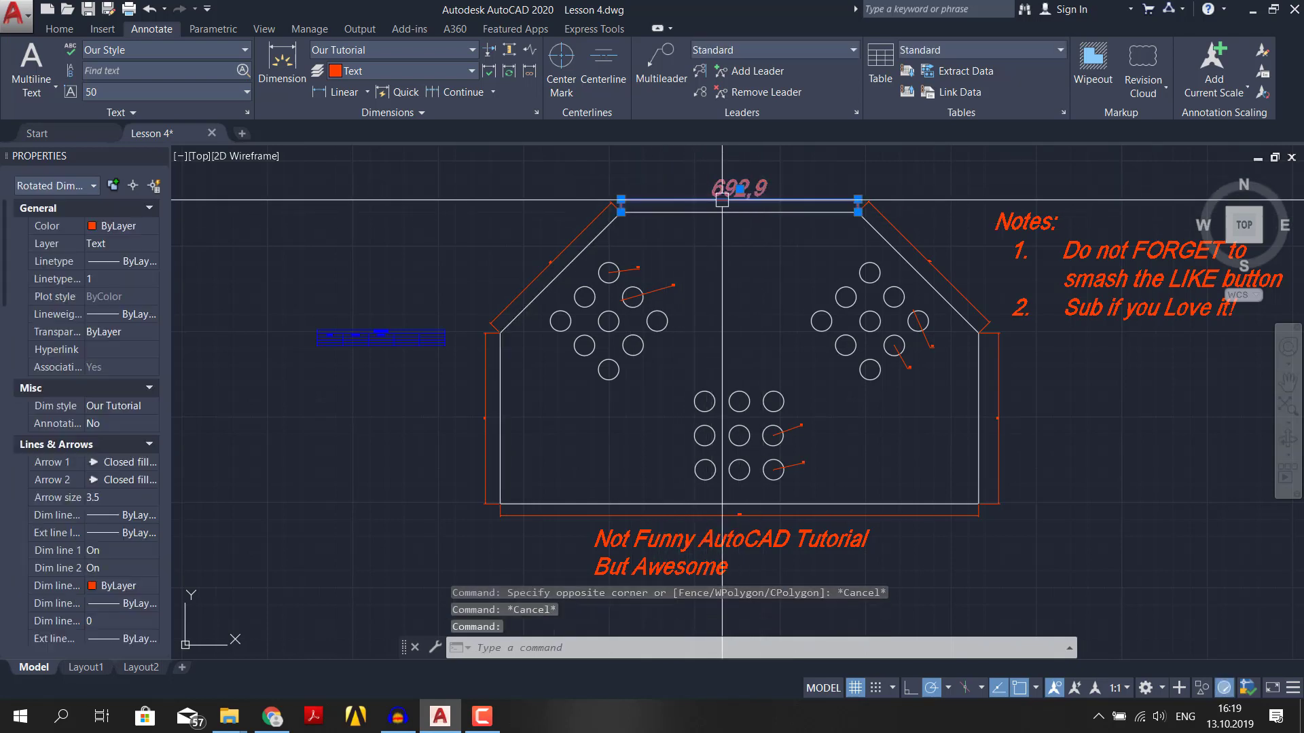
pyautogui.scroll(-6, 110, 449)
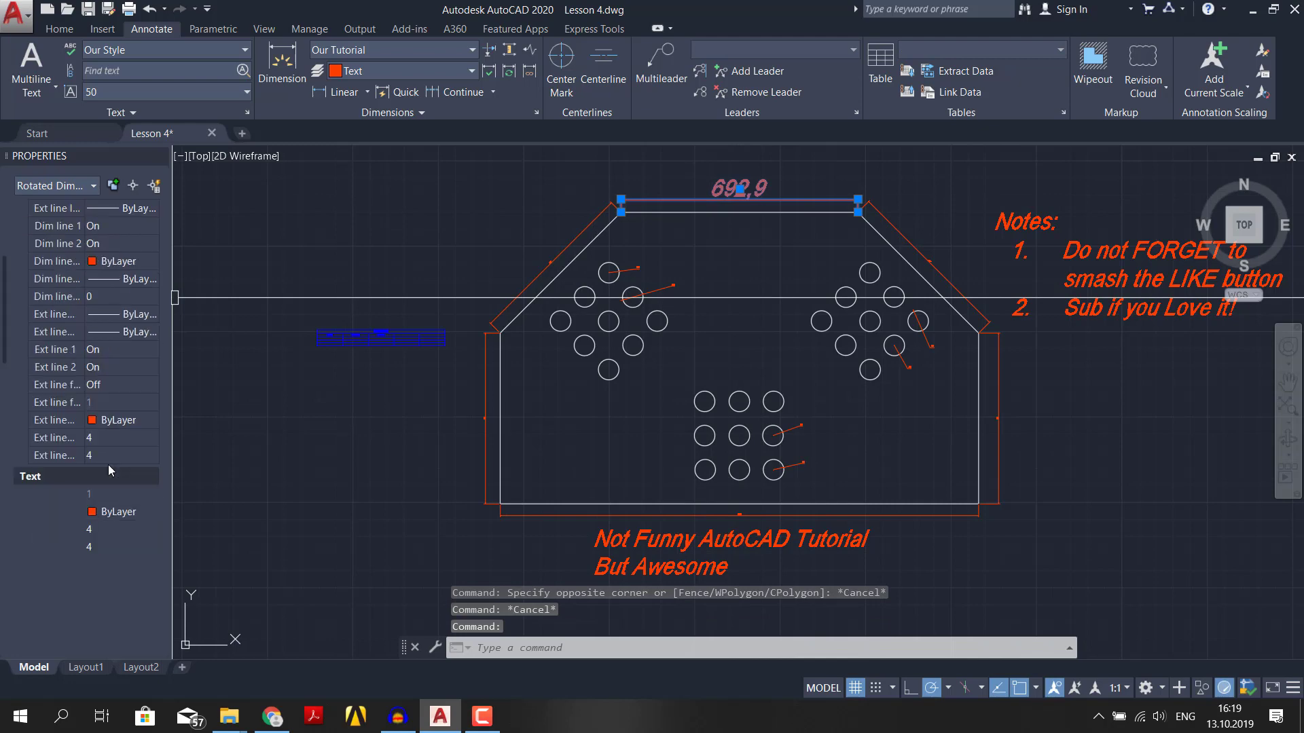
pyautogui.click(114, 547)
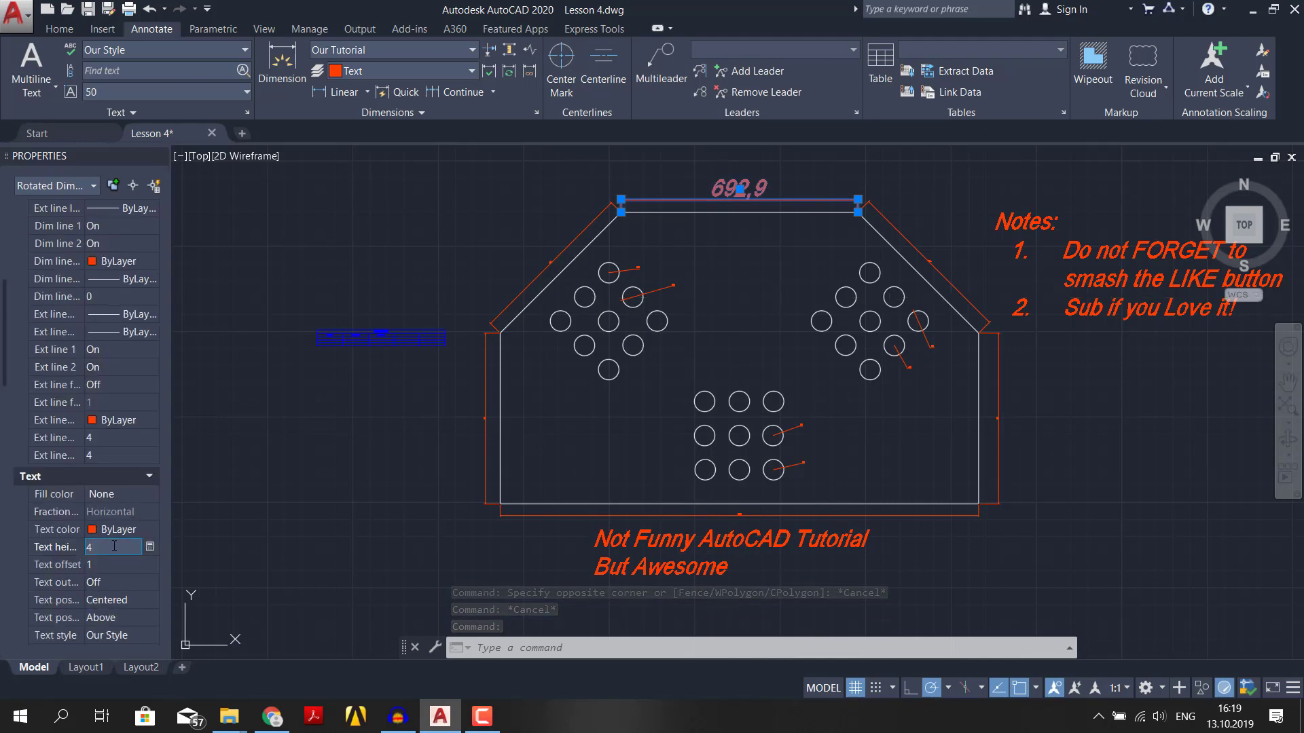
pyautogui.press('Return')
pyautogui.click(386, 474)
pyautogui.press('Escape')
pyautogui.press('Escape')
pyautogui.click(162, 156)
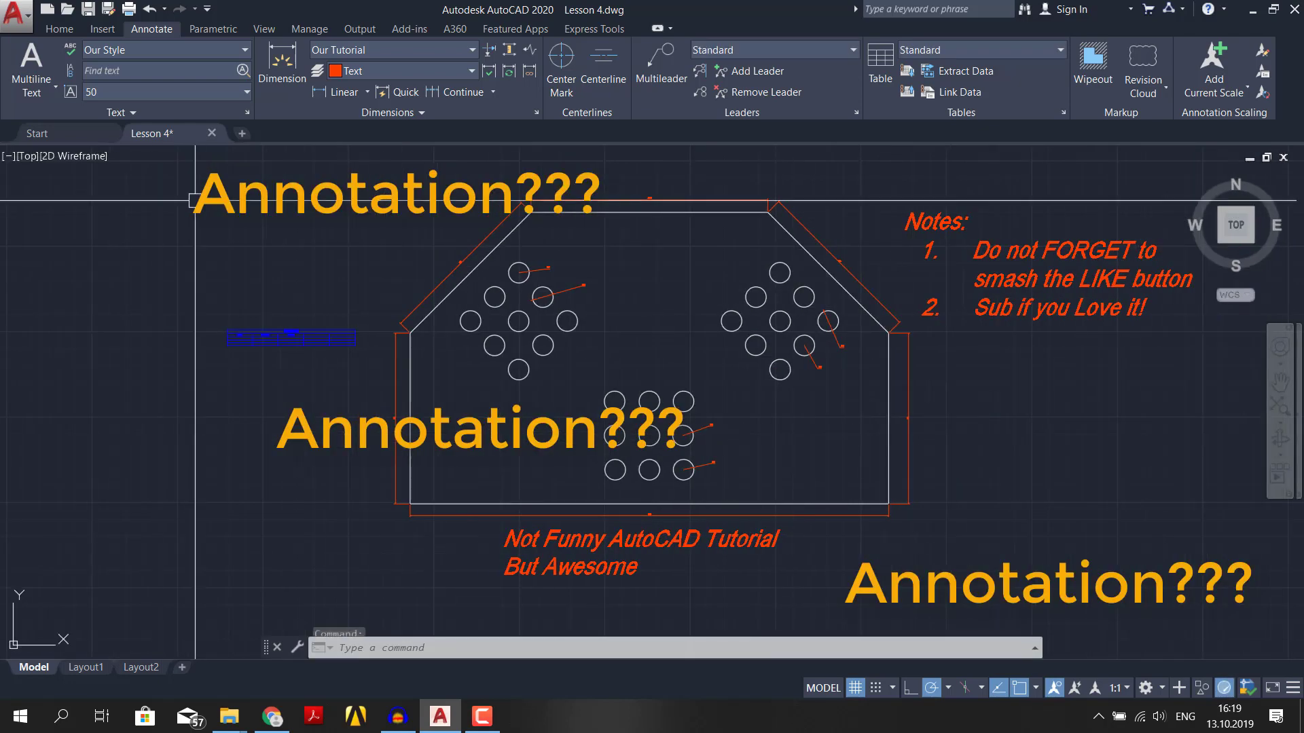